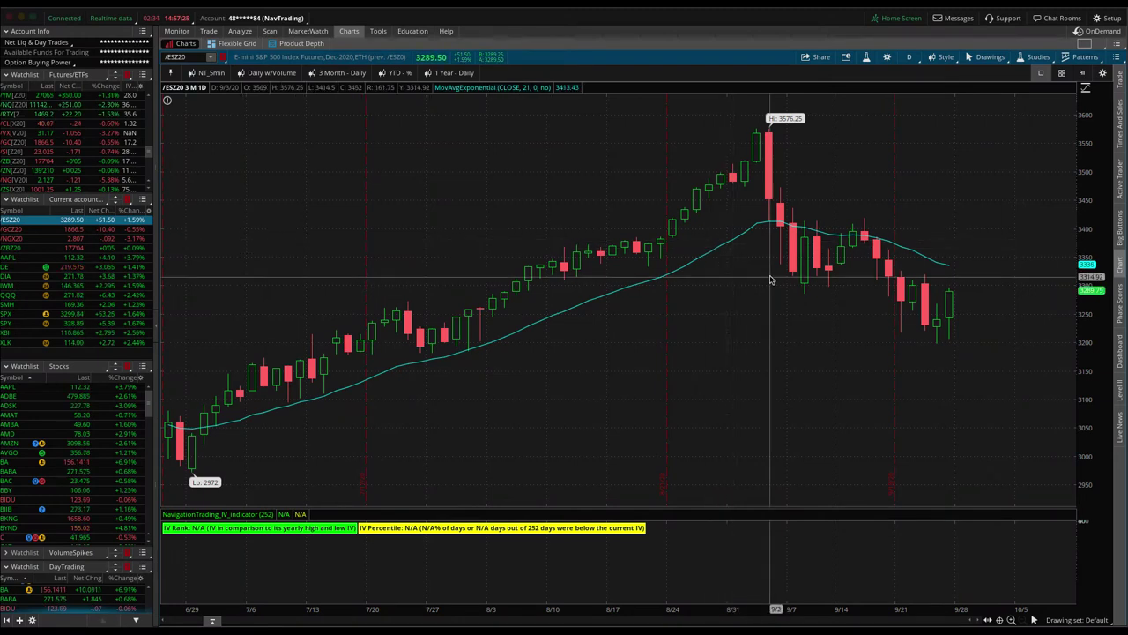
Switch the /ESZ20 chart to the 1 Year - Daily preset and zoom to roughly 7/20–9/28
{"action": "key", "text": "b"}
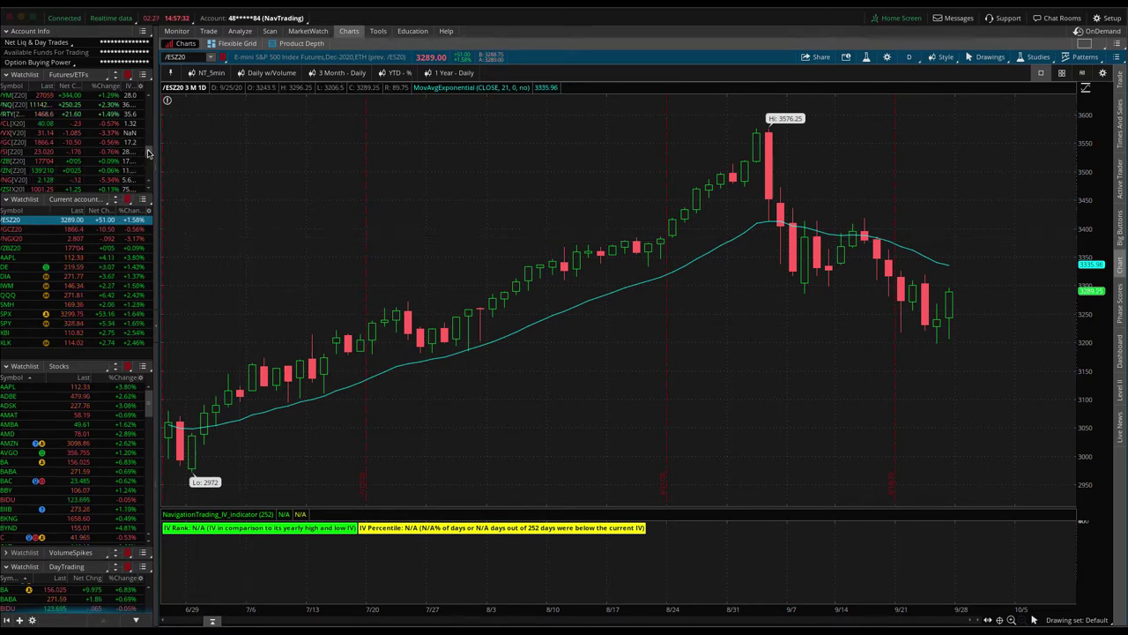
{"action": "scroll", "coordinate": [86, 129], "scroll_direction": "up", "scroll_amount": 1}
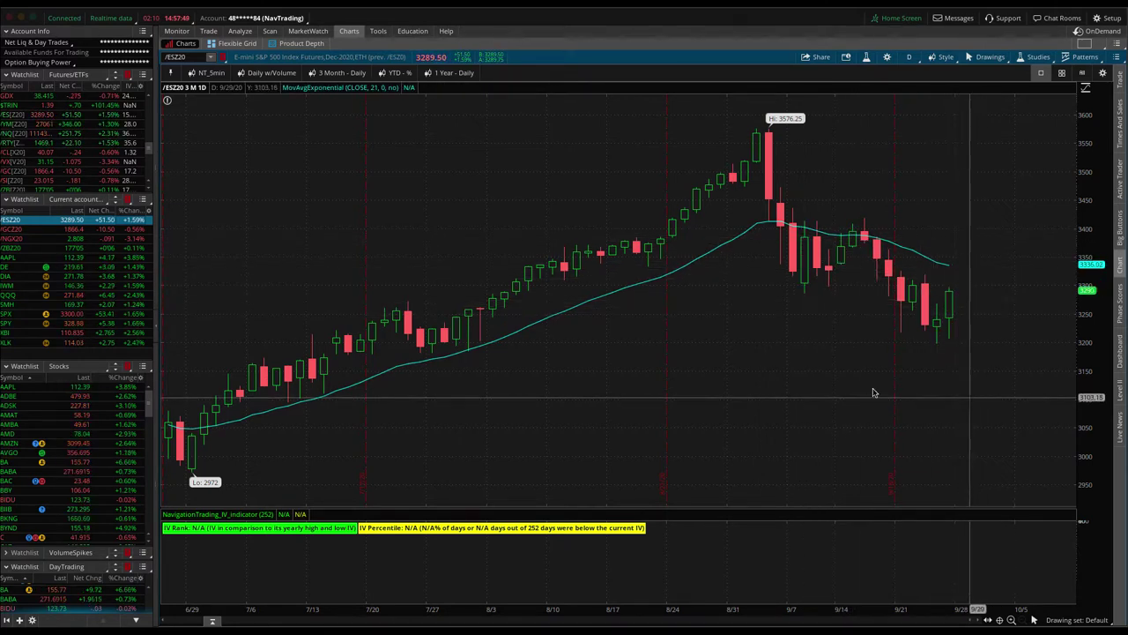
{"action": "left_click", "coordinate": [448, 73]}
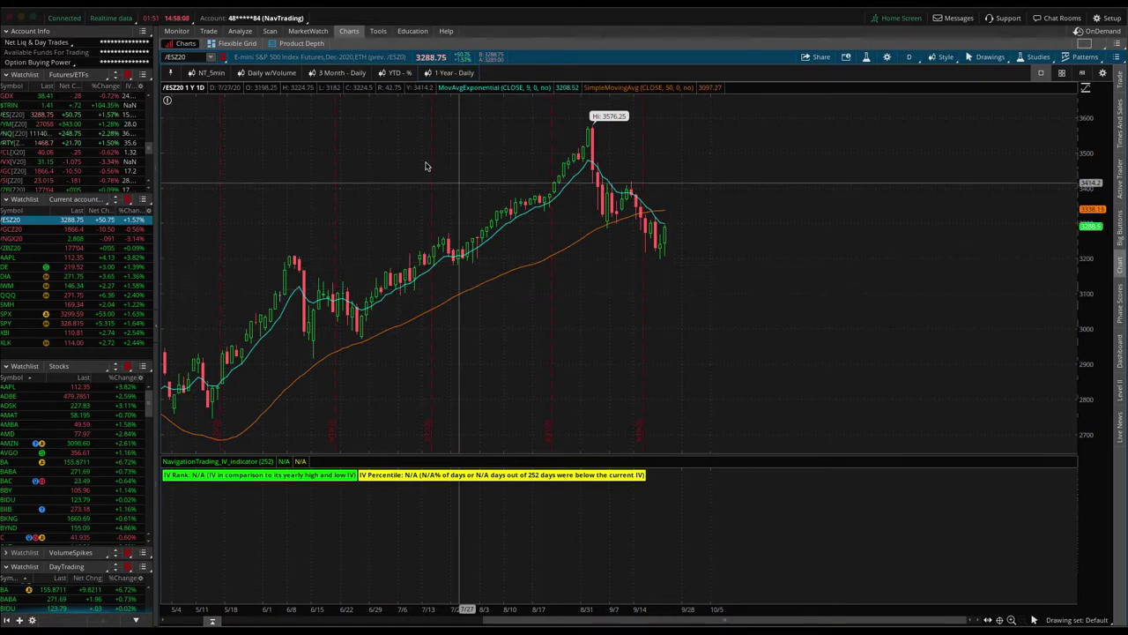
{"action": "left_click_drag", "start_coordinate": [423, 166], "coordinate": [728, 186]}
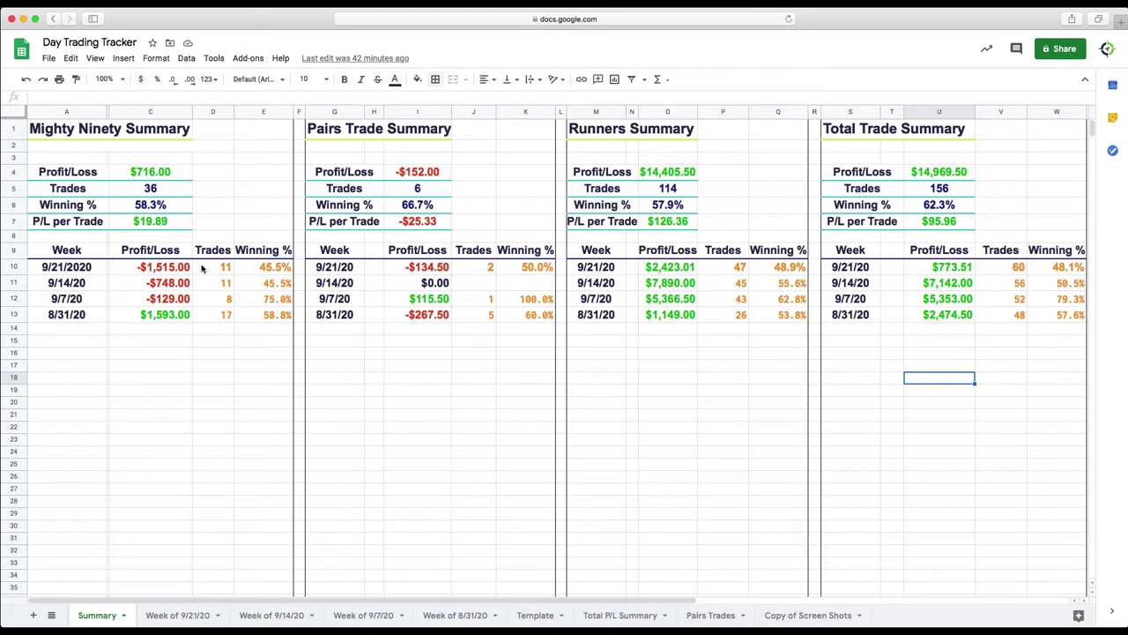
{"action": "mouse_move", "coordinate": [195, 263]}
{"action": "left_mouse_down"}
{"action": "mouse_move", "coordinate": [121, 256]}
{"action": "mouse_move", "coordinate": [189, 272]}
{"action": "left_mouse_up"}
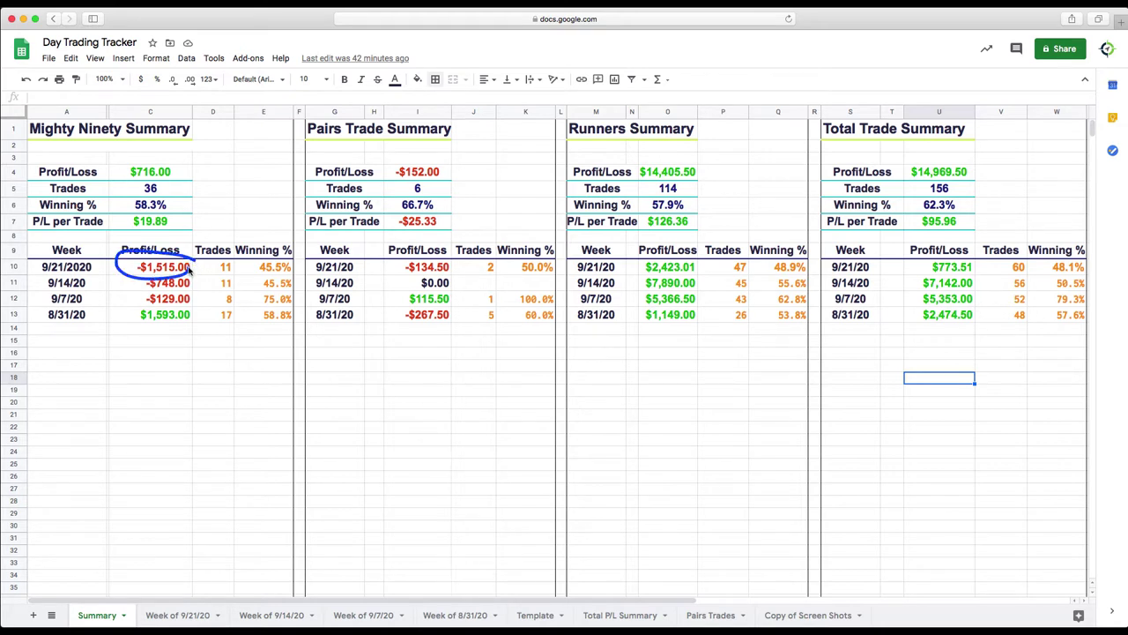
{"action": "mouse_move", "coordinate": [455, 262]}
{"action": "left_mouse_down"}
{"action": "mouse_move", "coordinate": [424, 255]}
{"action": "mouse_move", "coordinate": [430, 280]}
{"action": "mouse_move", "coordinate": [458, 265]}
{"action": "mouse_move", "coordinate": [449, 261]}
{"action": "left_mouse_up"}
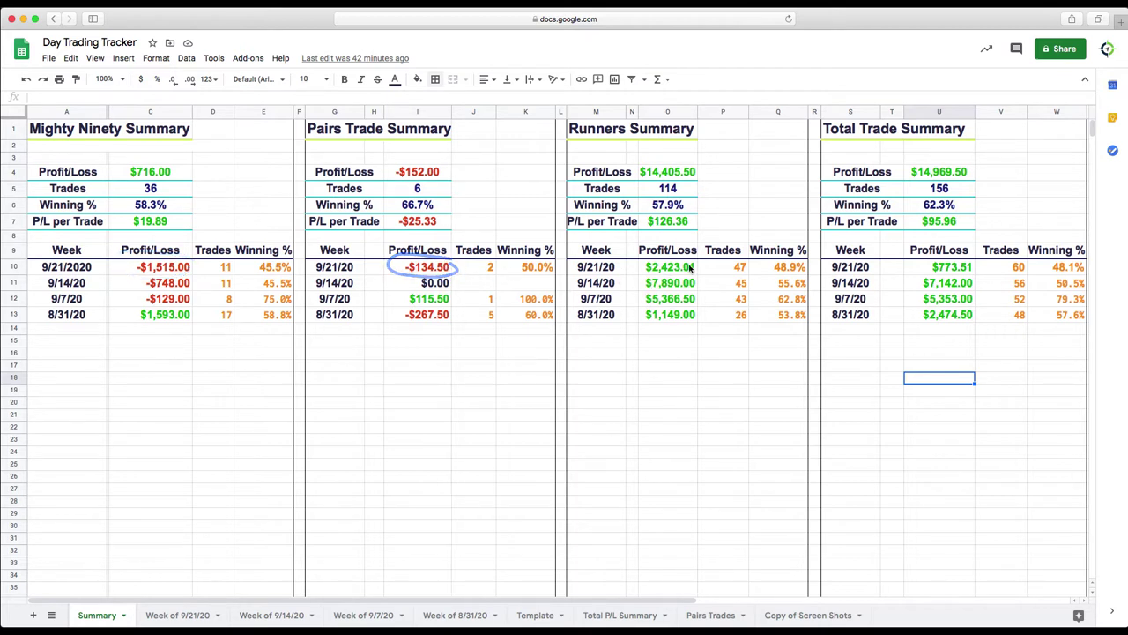
{"action": "mouse_move", "coordinate": [694, 266]}
{"action": "left_mouse_down"}
{"action": "mouse_move", "coordinate": [680, 256]}
{"action": "mouse_move", "coordinate": [704, 270]}
{"action": "left_mouse_up"}
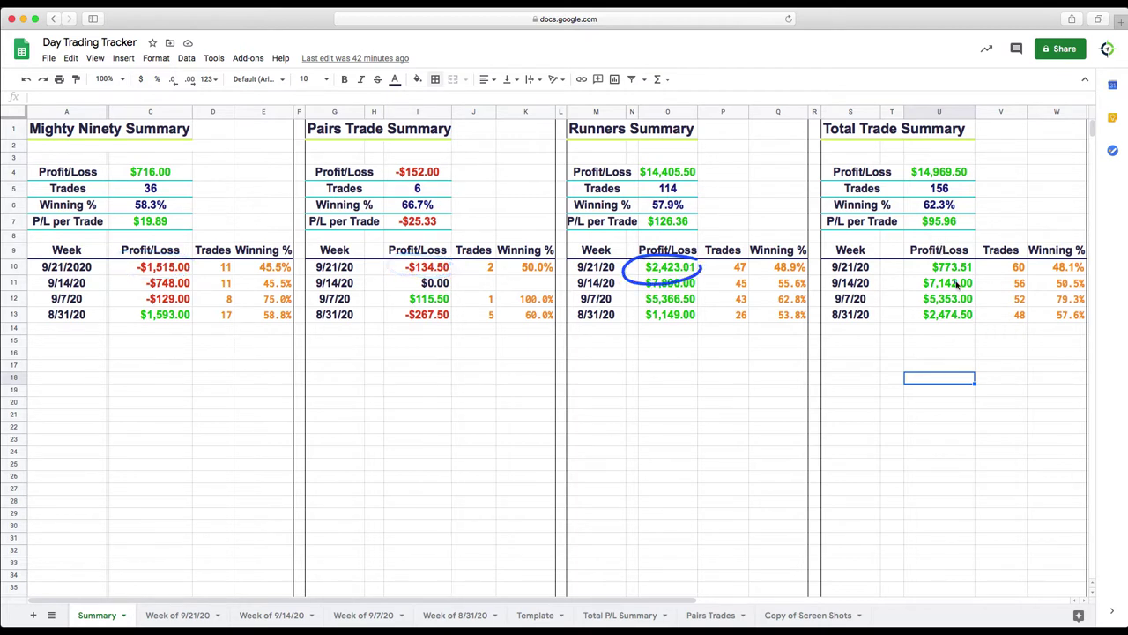
{"action": "mouse_move", "coordinate": [974, 263]}
{"action": "left_mouse_down"}
{"action": "mouse_move", "coordinate": [937, 258]}
{"action": "mouse_move", "coordinate": [927, 279]}
{"action": "mouse_move", "coordinate": [982, 273]}
{"action": "mouse_move", "coordinate": [978, 261]}
{"action": "left_mouse_up"}
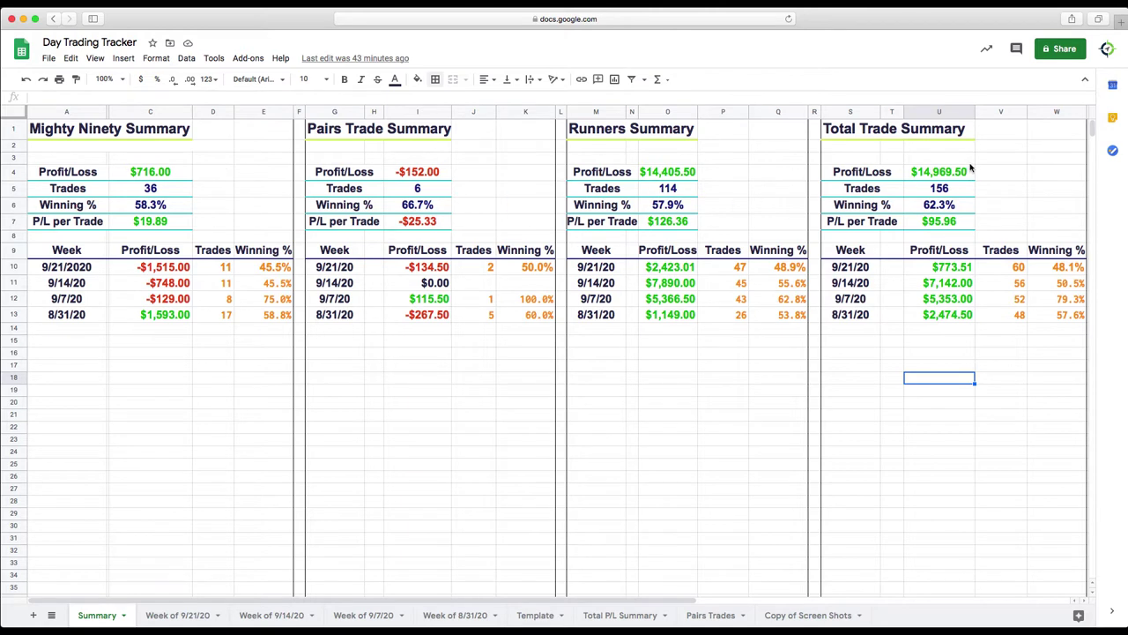
{"action": "mouse_move", "coordinate": [968, 162]}
{"action": "left_mouse_down"}
{"action": "mouse_move", "coordinate": [936, 154]}
{"action": "mouse_move", "coordinate": [1005, 168]}
{"action": "mouse_move", "coordinate": [956, 150]}
{"action": "left_mouse_up"}
In NavigationALERTS, highlight the /GC comments' 3 DTE note and 40% of max profit remark
{"action": "key", "text": "super+Tab"}
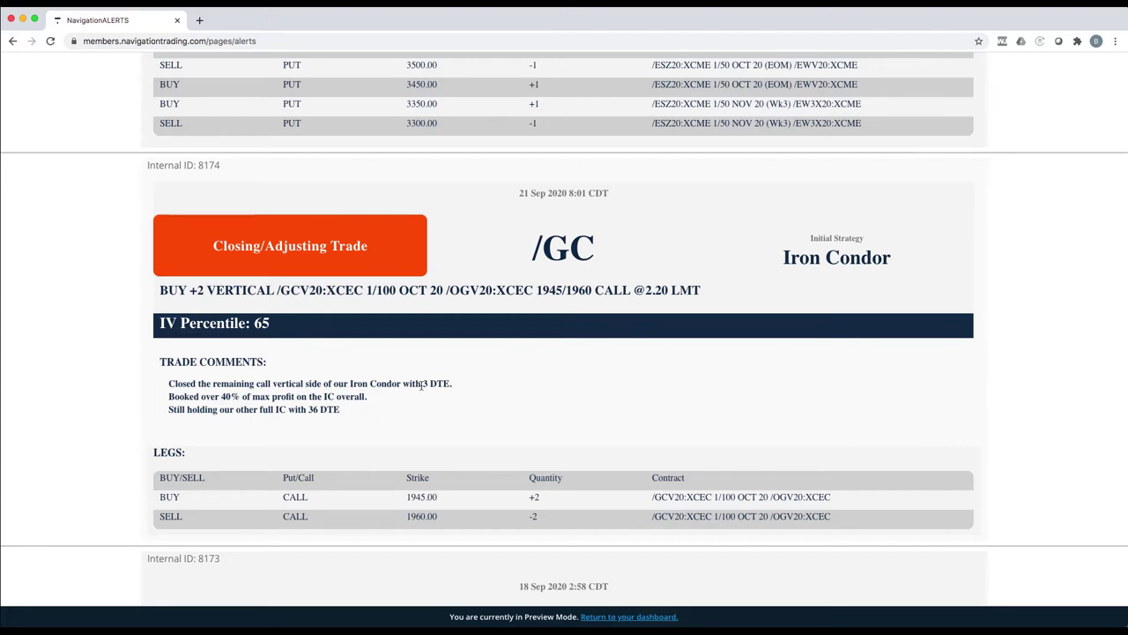
{"action": "left_click_drag", "start_coordinate": [422, 386], "coordinate": [460, 388]}
{"action": "left_click_drag", "start_coordinate": [222, 396], "coordinate": [379, 401]}
{"action": "left_click", "coordinate": [439, 412]}
On the /ES alert, highlight the Long Put Vertical strategy and the DTE values 39 and 60
{"action": "scroll", "coordinate": [576, 411], "scroll_direction": "up", "scroll_amount": 5}
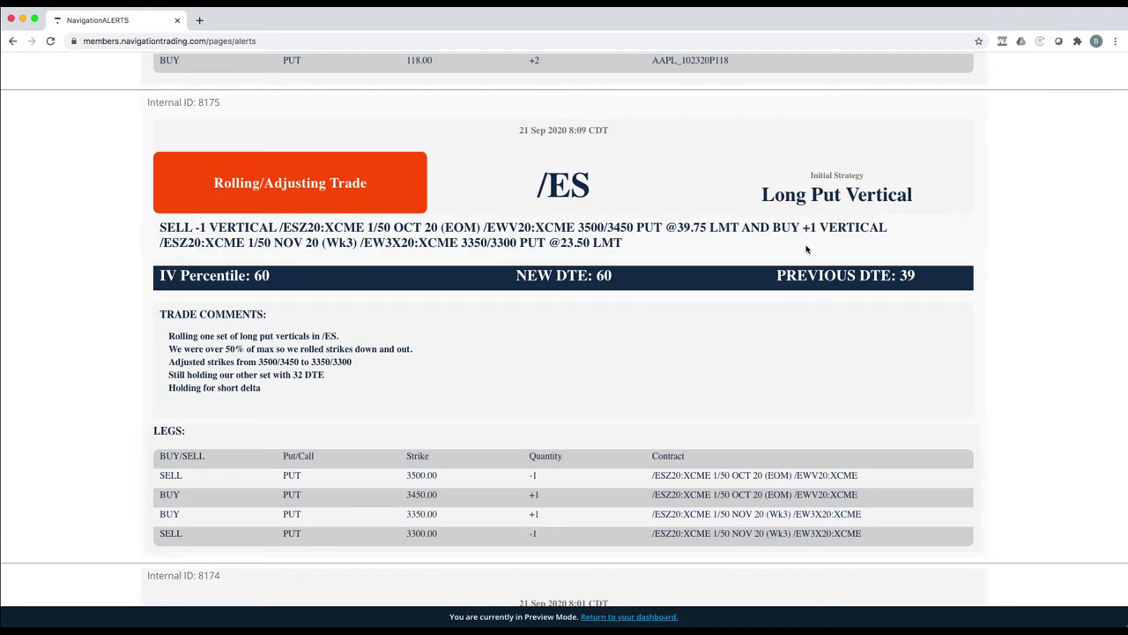
{"action": "left_click_drag", "start_coordinate": [761, 199], "coordinate": [921, 198]}
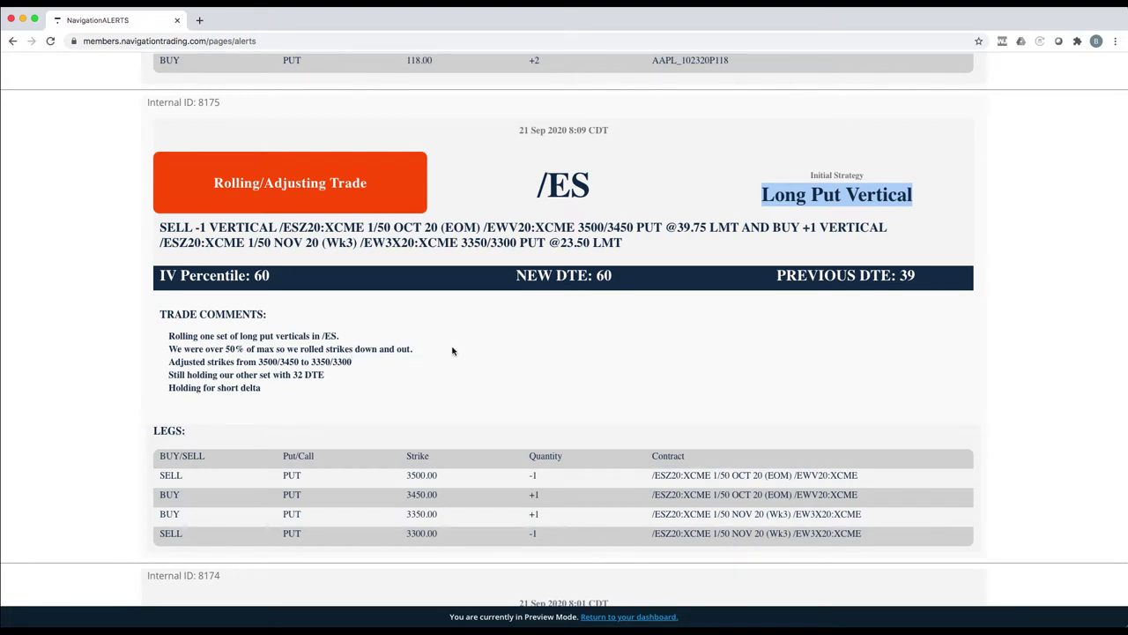
{"action": "double_click", "coordinate": [908, 276]}
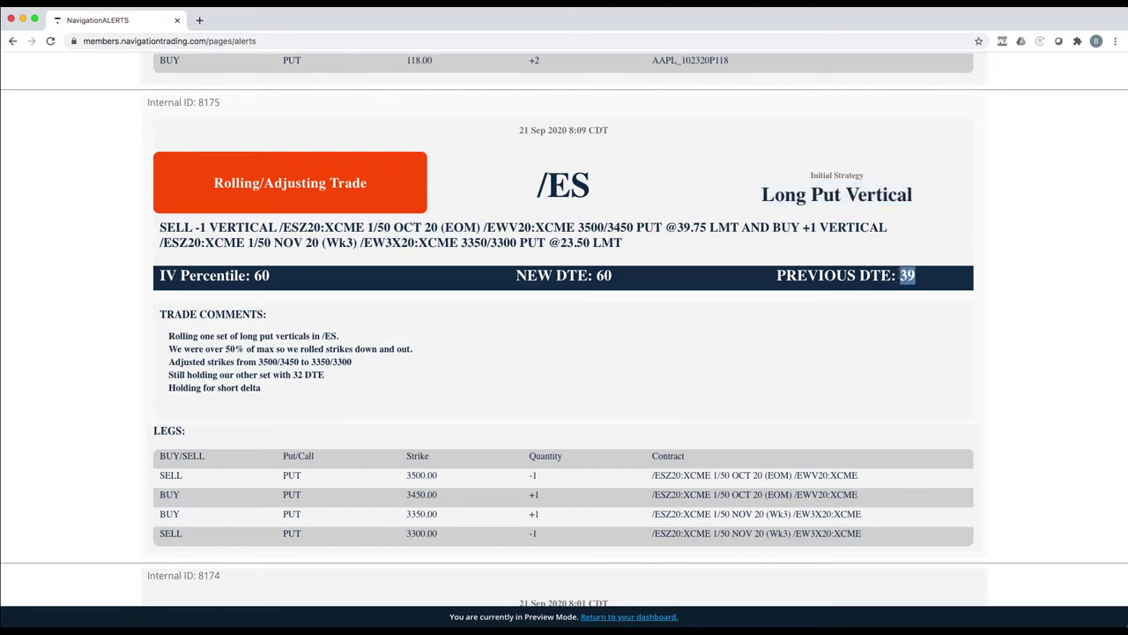
{"action": "double_click", "coordinate": [602, 275]}
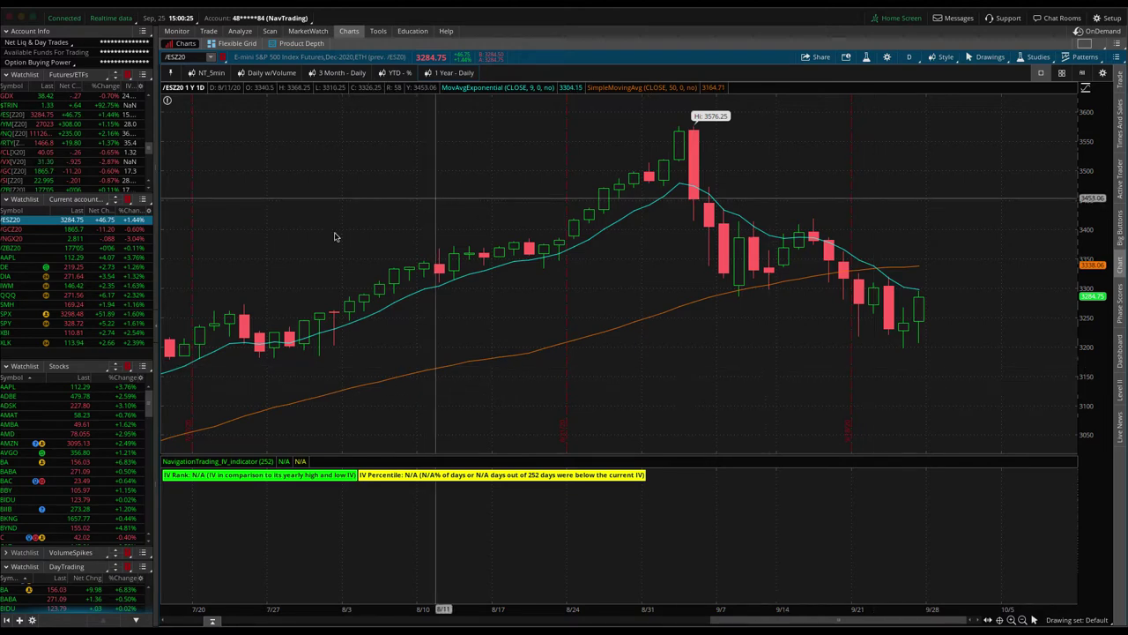
Graph only the October 3380/3330 put vertical in Risk Profile, unticking the November put legs
{"action": "left_click", "coordinate": [245, 32]}
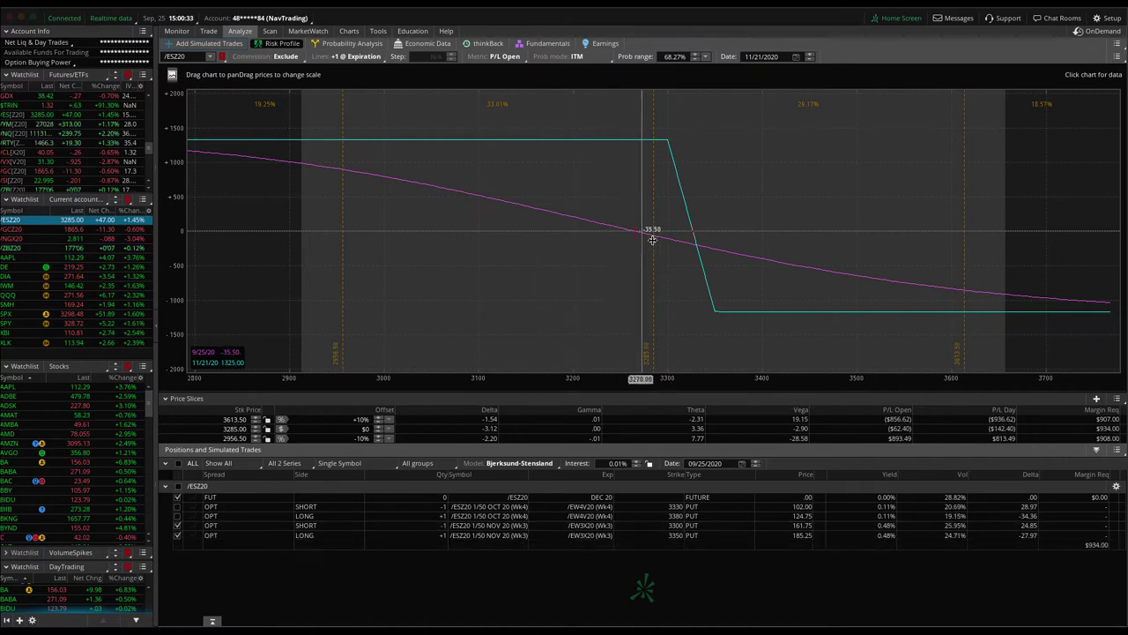
{"action": "left_click", "coordinate": [177, 535]}
{"action": "left_click", "coordinate": [177, 525]}
{"action": "left_click", "coordinate": [177, 516]}
{"action": "left_click", "coordinate": [177, 516]}
{"action": "left_click", "coordinate": [177, 507]}
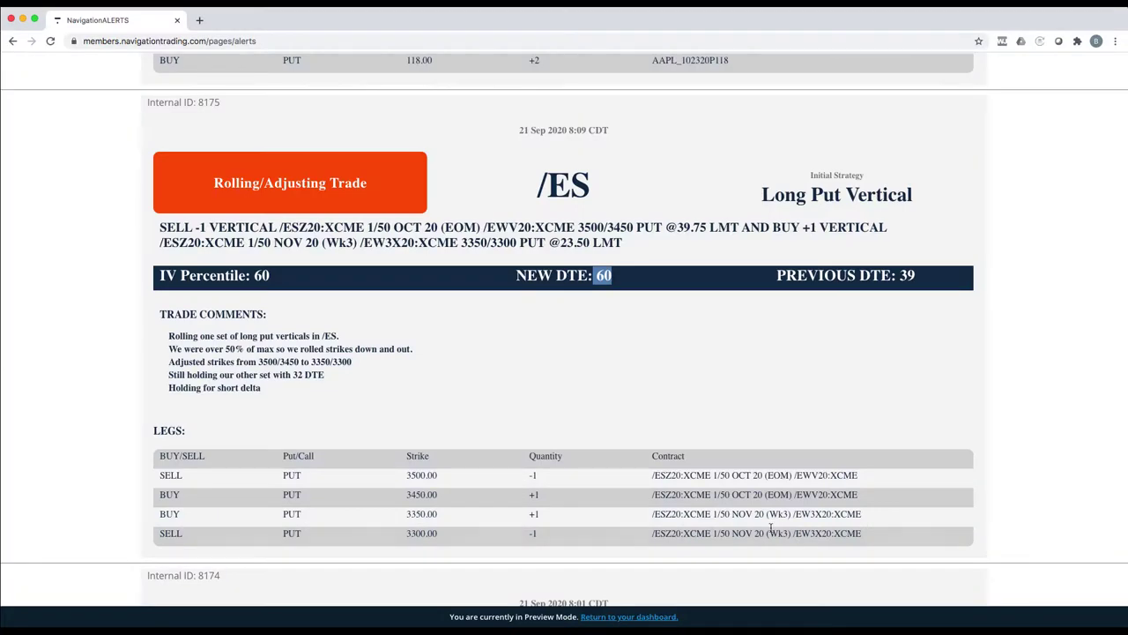
Highlight the AAPL alert's Long Put Vertical strategy and its 32 to 60 DTE roll
{"action": "scroll", "coordinate": [783, 531], "scroll_direction": "down", "scroll_amount": 5}
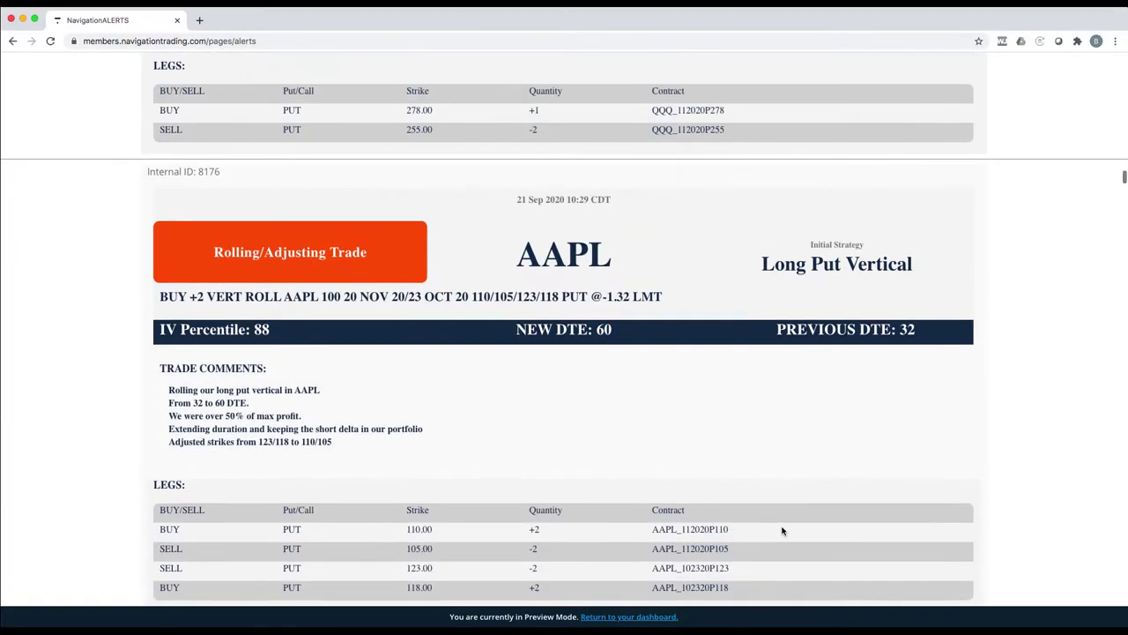
{"action": "scroll", "coordinate": [782, 530], "scroll_direction": "down", "scroll_amount": 2}
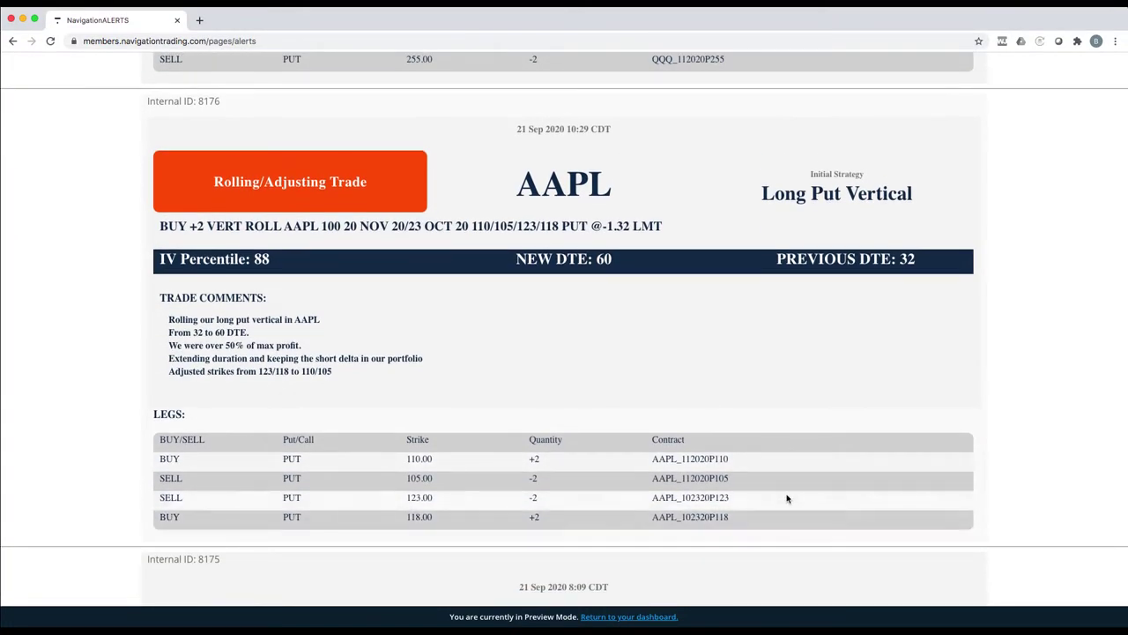
{"action": "left_click_drag", "start_coordinate": [761, 193], "coordinate": [925, 196]}
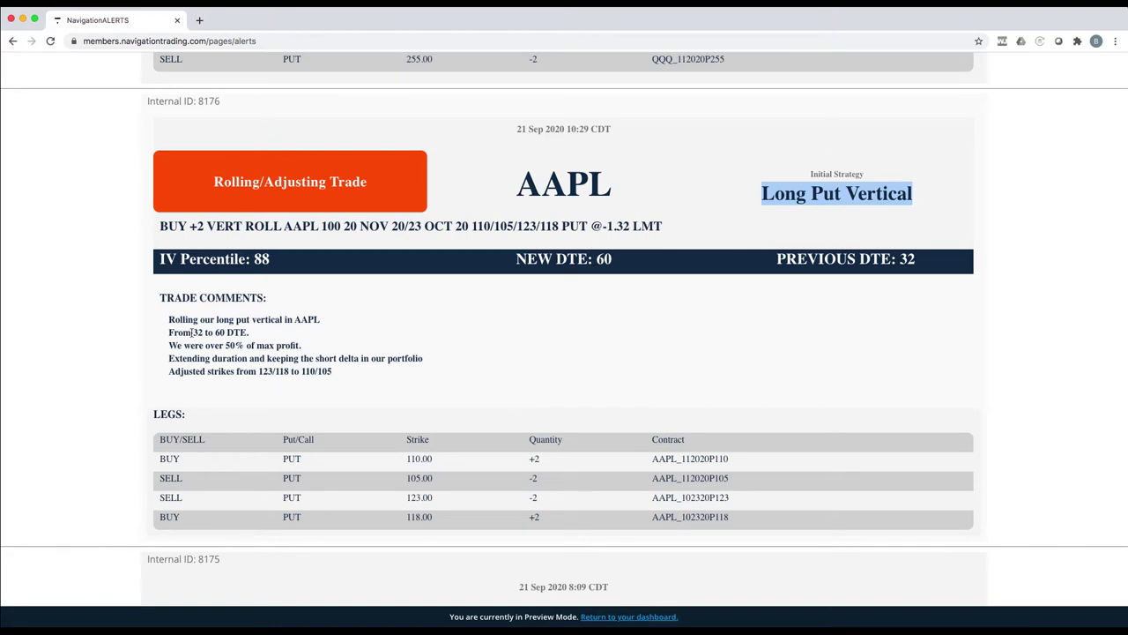
{"action": "left_click_drag", "start_coordinate": [192, 332], "coordinate": [302, 350]}
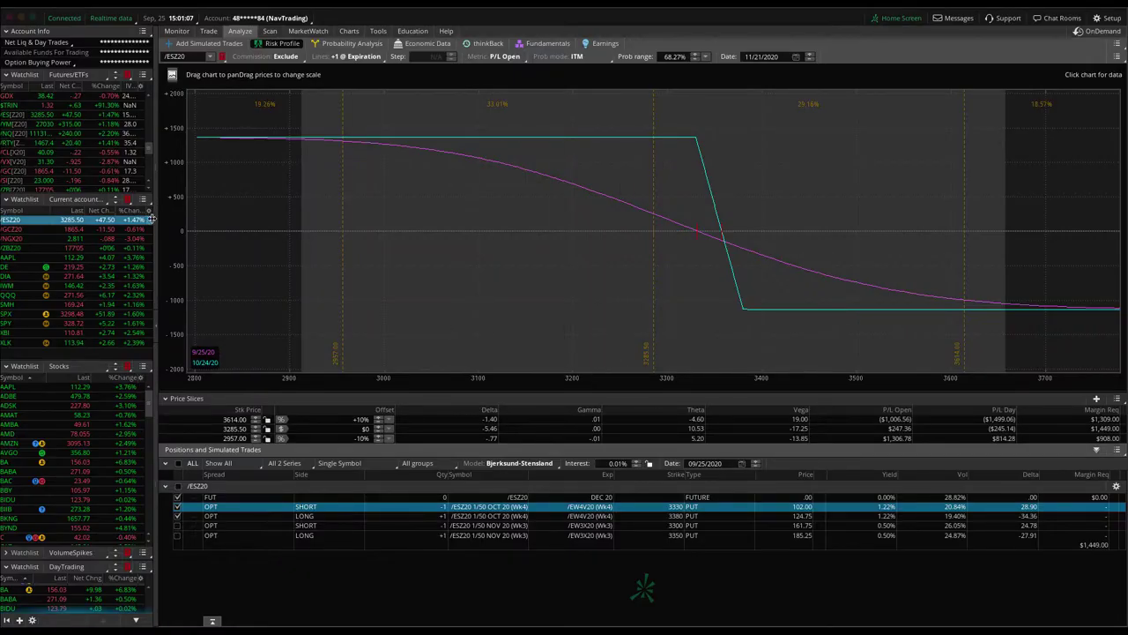
Load AAPL into Risk Profile and pan the graph to show prices from about 90 to 124
{"action": "left_click", "coordinate": [130, 260]}
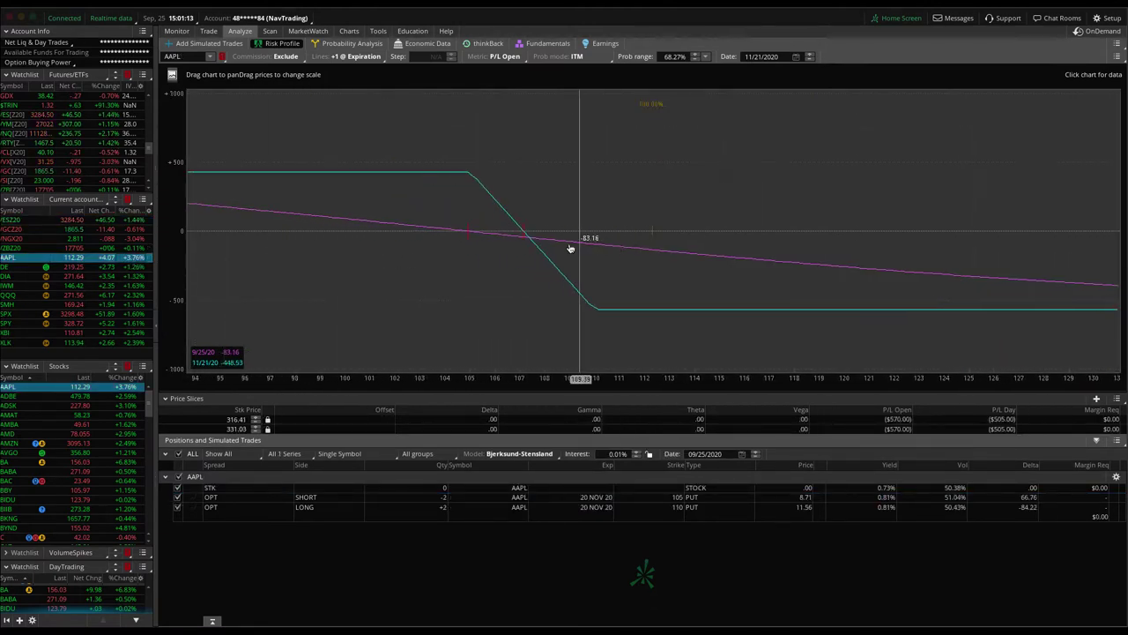
{"action": "left_click_drag", "start_coordinate": [494, 308], "coordinate": [644, 305]}
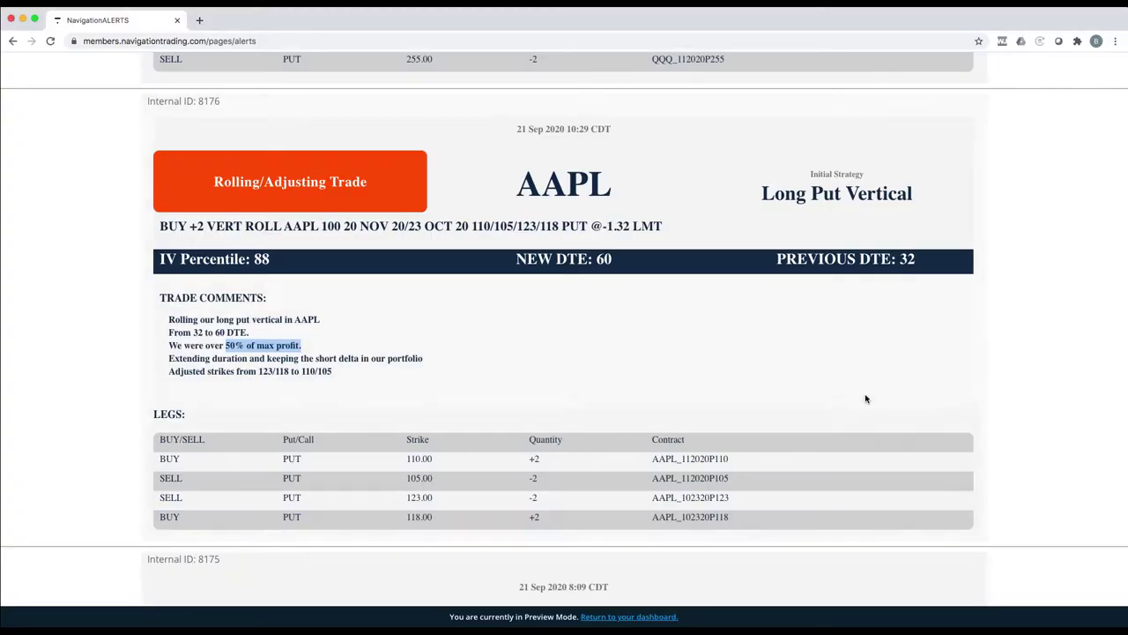
{"action": "scroll", "coordinate": [866, 399], "scroll_direction": "up", "scroll_amount": 5}
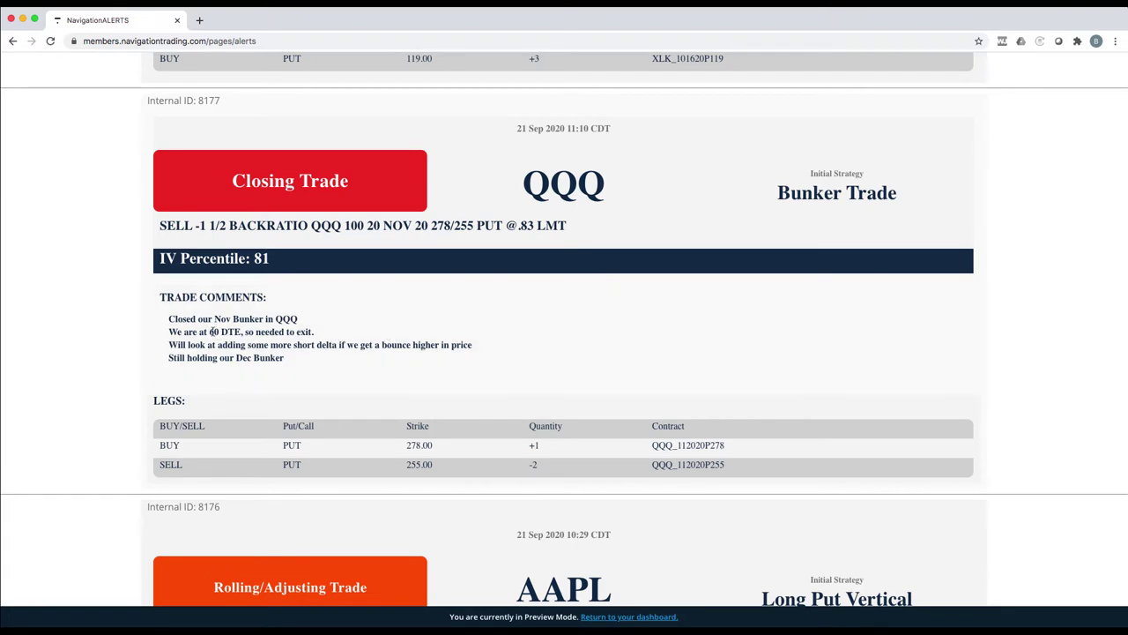
Highlight the XLK alert's 60 DTE exit, '50% of max profit' and 'Oct to Nov' comments
{"action": "left_click_drag", "start_coordinate": [209, 331], "coordinate": [332, 338]}
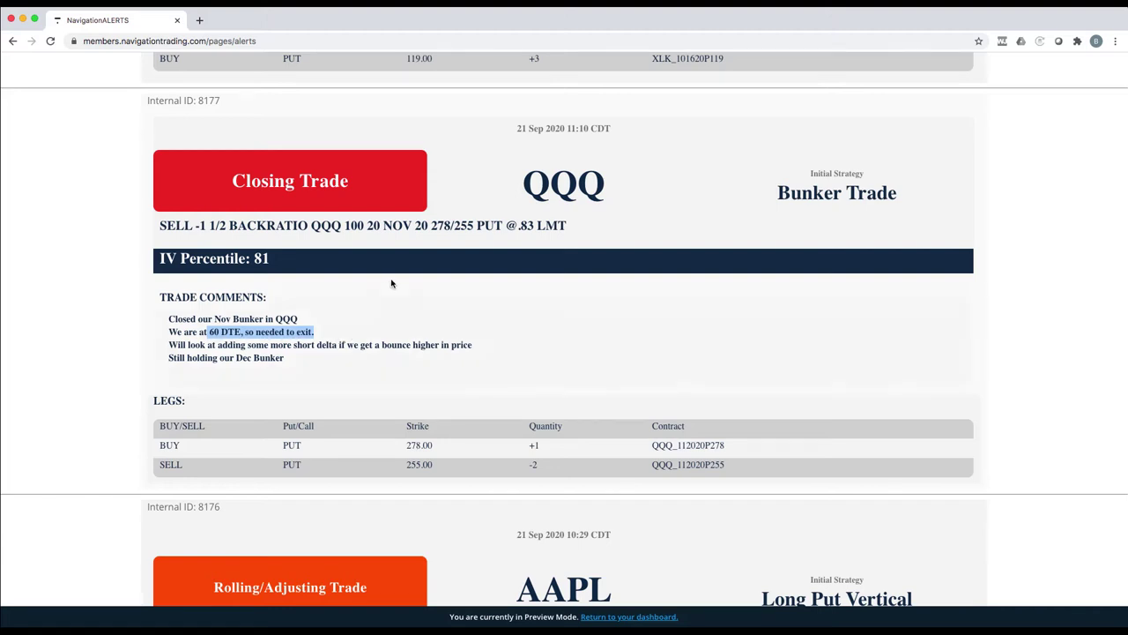
{"action": "left_click", "coordinate": [370, 334]}
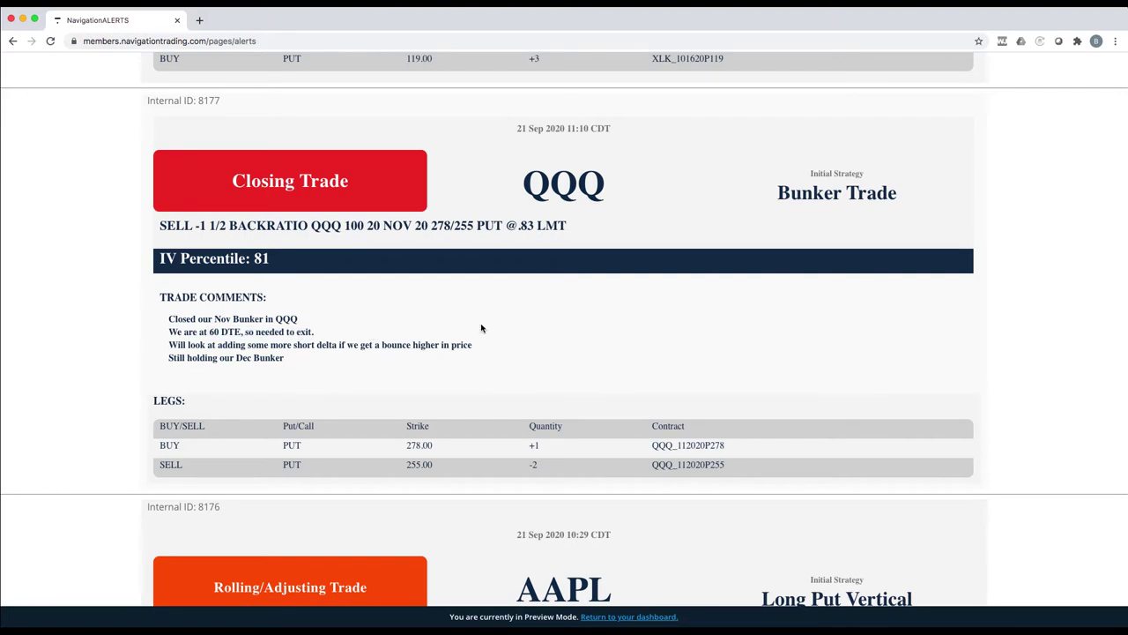
{"action": "scroll", "coordinate": [481, 328], "scroll_direction": "up", "scroll_amount": 5}
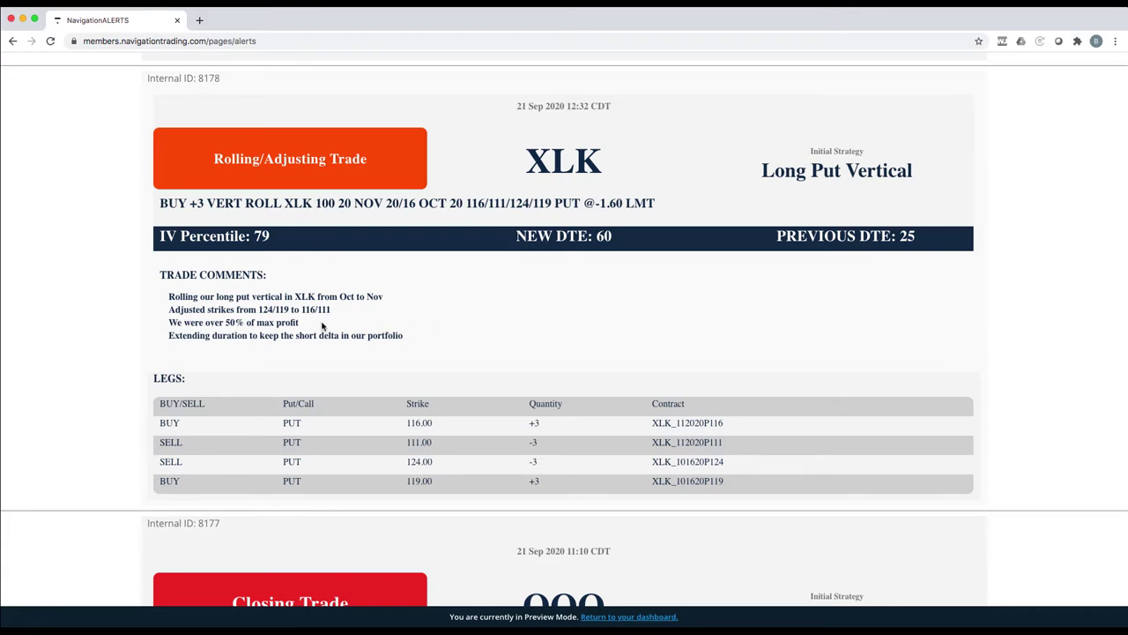
{"action": "left_click_drag", "start_coordinate": [223, 323], "coordinate": [308, 324]}
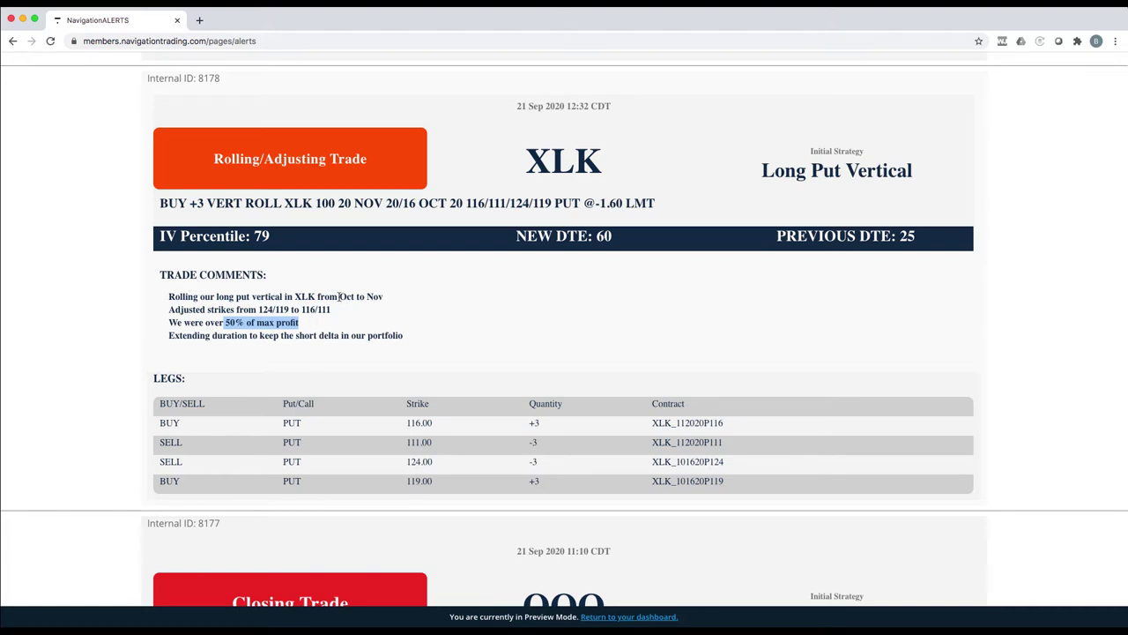
{"action": "left_click_drag", "start_coordinate": [339, 296], "coordinate": [381, 297]}
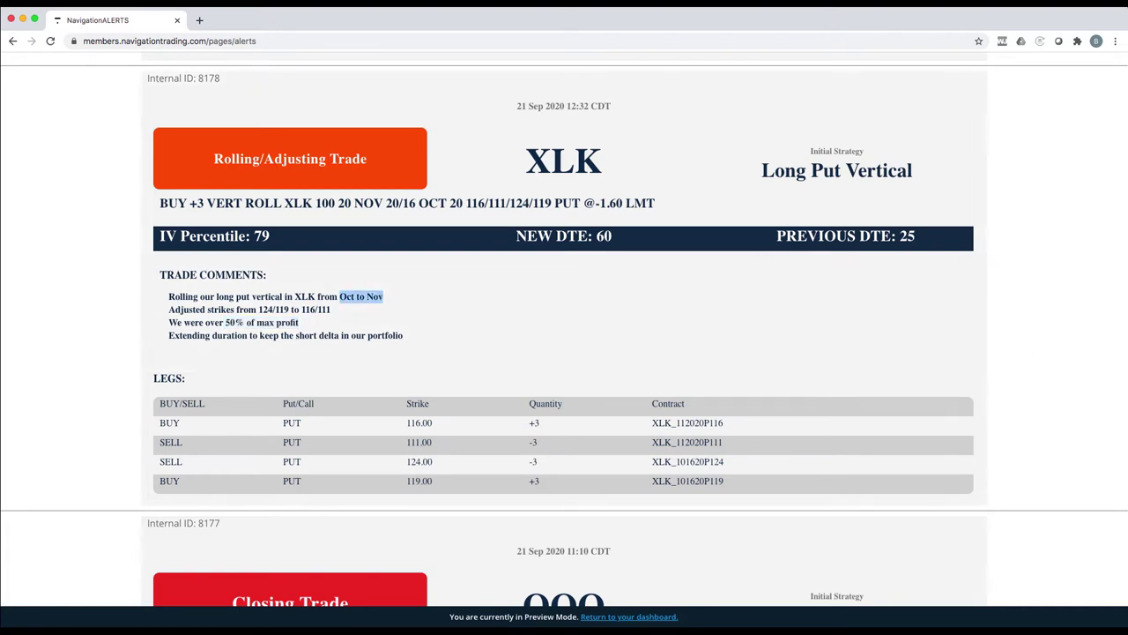
{"action": "key", "text": "super+Tab"}
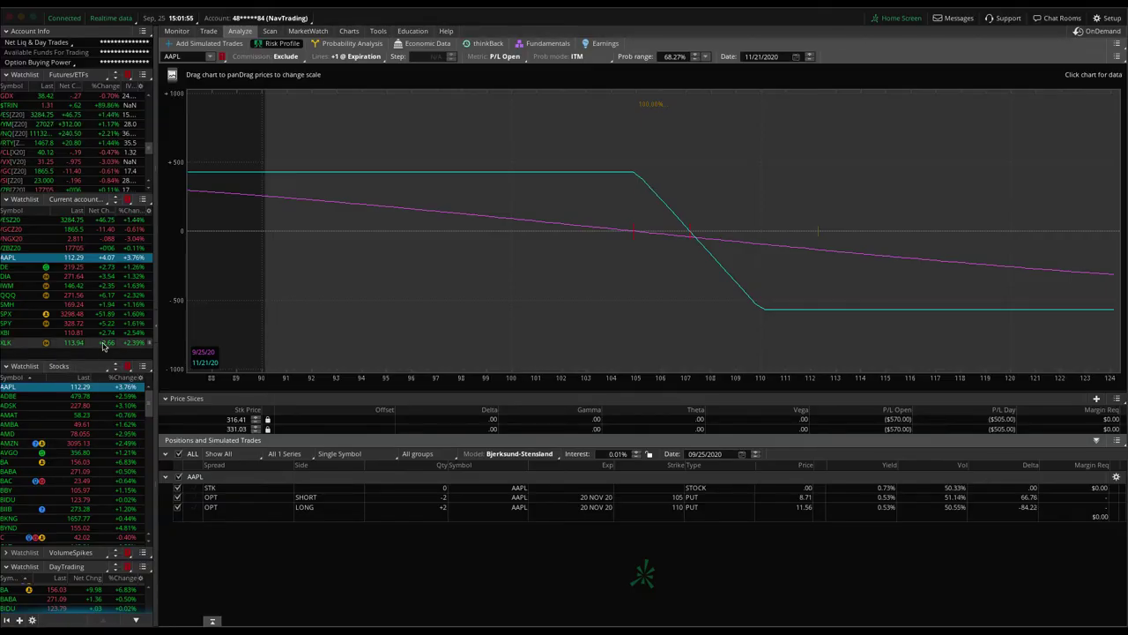
Load XLK and graph only the Nov 116/111 put spread in Risk Profile
{"action": "left_click", "coordinate": [103, 342]}
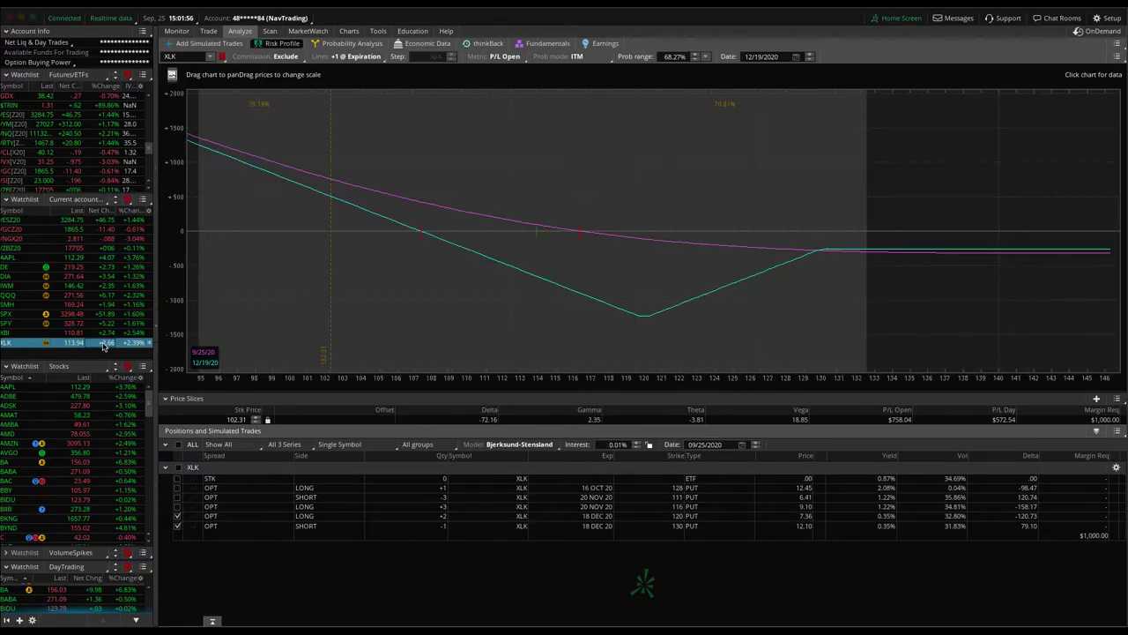
{"action": "left_click", "coordinate": [177, 526]}
{"action": "left_click", "coordinate": [177, 515]}
{"action": "left_click", "coordinate": [177, 506]}
{"action": "left_click", "coordinate": [177, 497]}
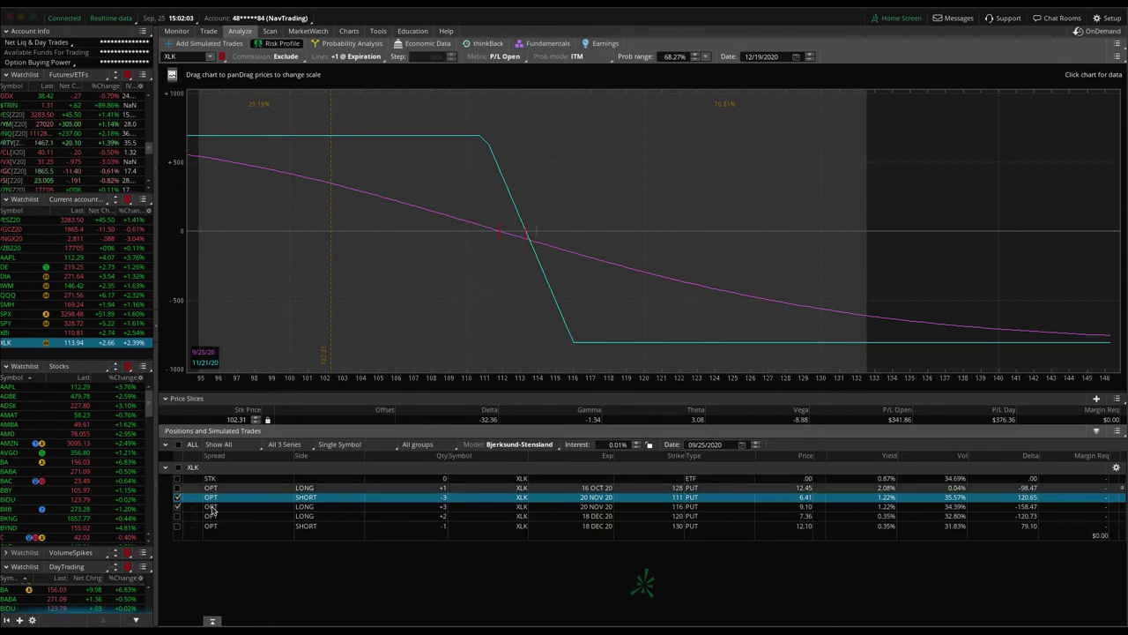
Switch the XLK risk graph to show only the Oct 128 put
{"action": "left_click", "coordinate": [180, 507]}
{"action": "left_click", "coordinate": [177, 507]}
{"action": "left_click", "coordinate": [177, 497]}
{"action": "left_click", "coordinate": [177, 488]}
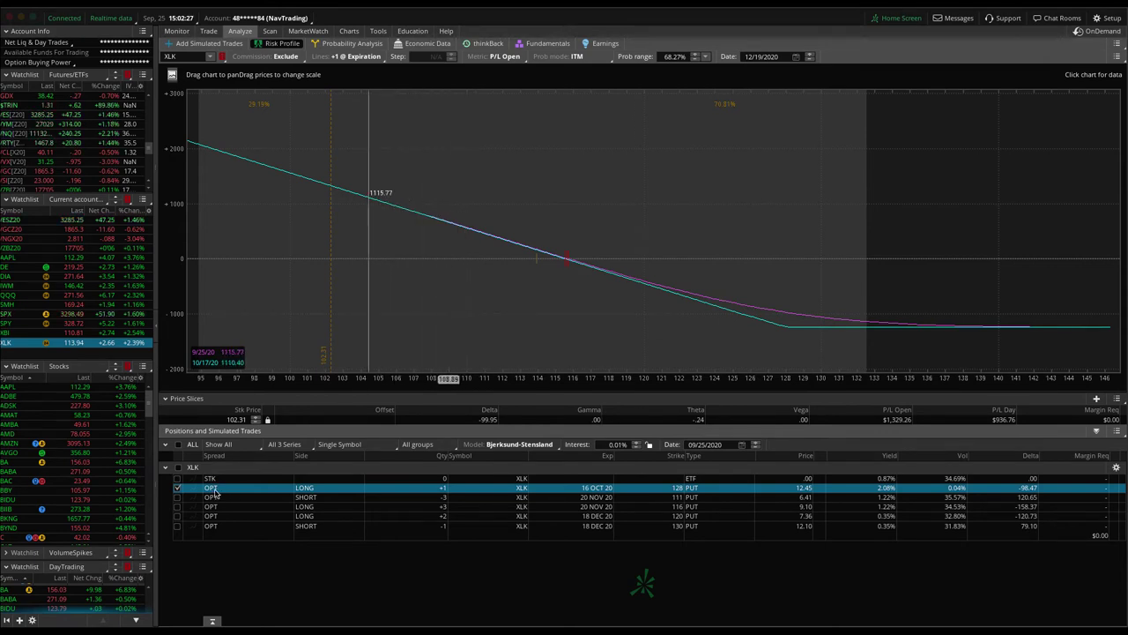
Graph only XLK's December 120 and 130 put legs instead of the Oct 128 put
{"action": "left_click", "coordinate": [177, 488]}
{"action": "left_click", "coordinate": [177, 516]}
{"action": "left_click", "coordinate": [177, 525]}
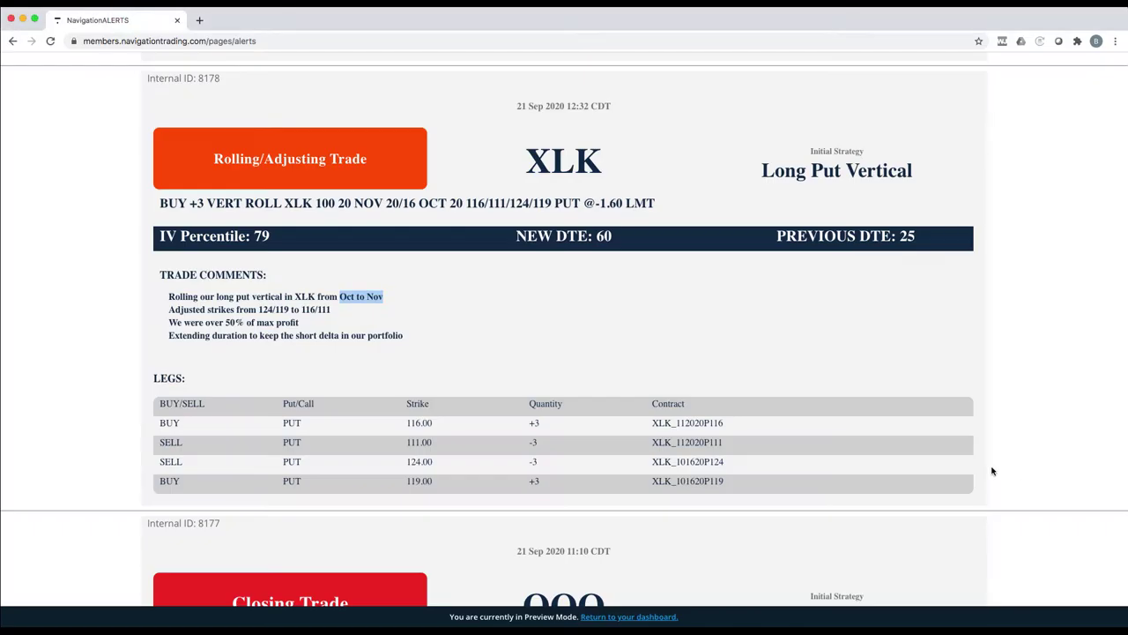
Scroll up to the SPX Weekly Double Calendar alert and highlight its DTE of 3
{"action": "scroll", "coordinate": [833, 423], "scroll_direction": "up", "scroll_amount": 10}
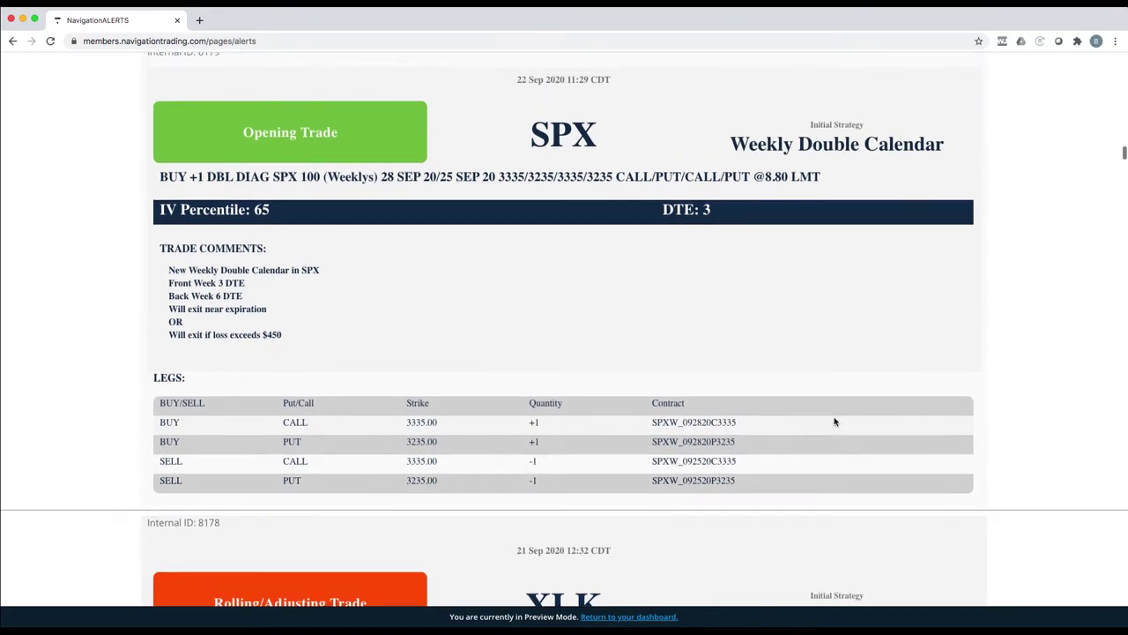
{"action": "scroll", "coordinate": [834, 421], "scroll_direction": "up", "scroll_amount": 2}
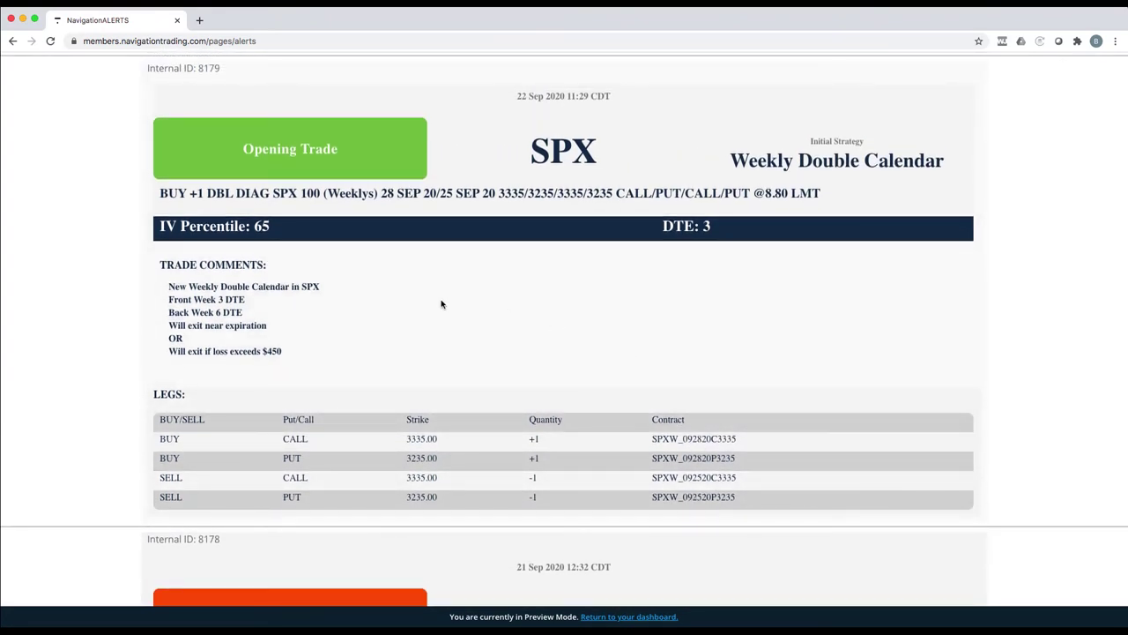
{"action": "double_click", "coordinate": [707, 227]}
Scroll up to the XBI alert and highlight its 'Long Call' strategy heading
{"action": "scroll", "coordinate": [584, 345], "scroll_direction": "up", "scroll_amount": 5}
{"action": "scroll", "coordinate": [584, 344], "scroll_direction": "up", "scroll_amount": 5}
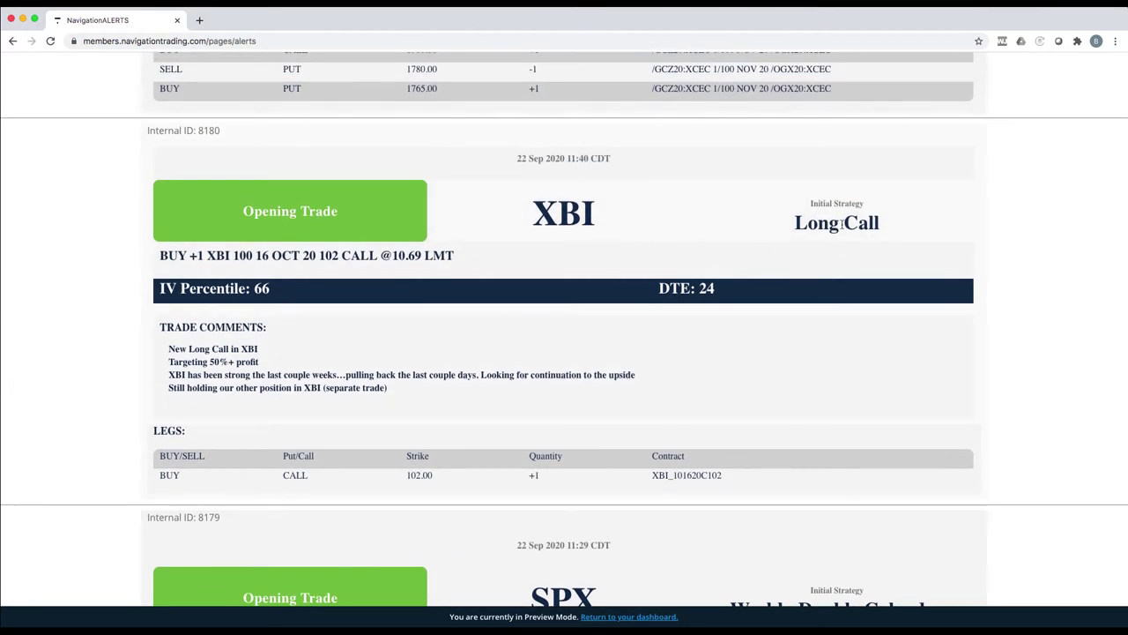
{"action": "left_click_drag", "start_coordinate": [793, 224], "coordinate": [893, 231]}
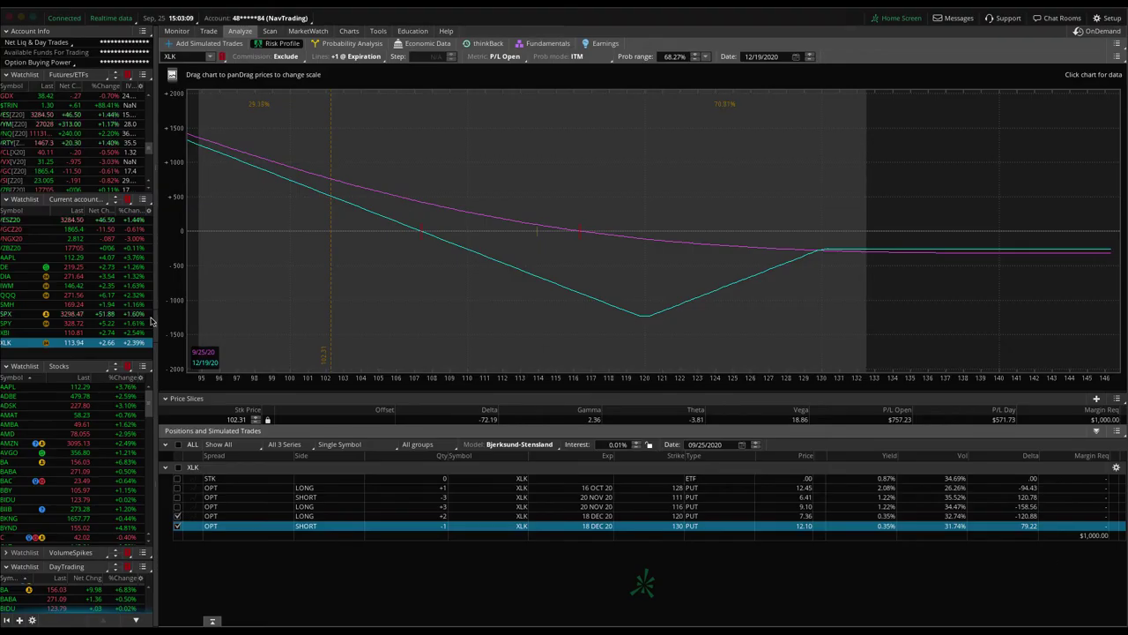
Load XBI, view its 3 Month - Daily chart, then return to its 102 call risk profile
{"action": "left_click", "coordinate": [112, 333]}
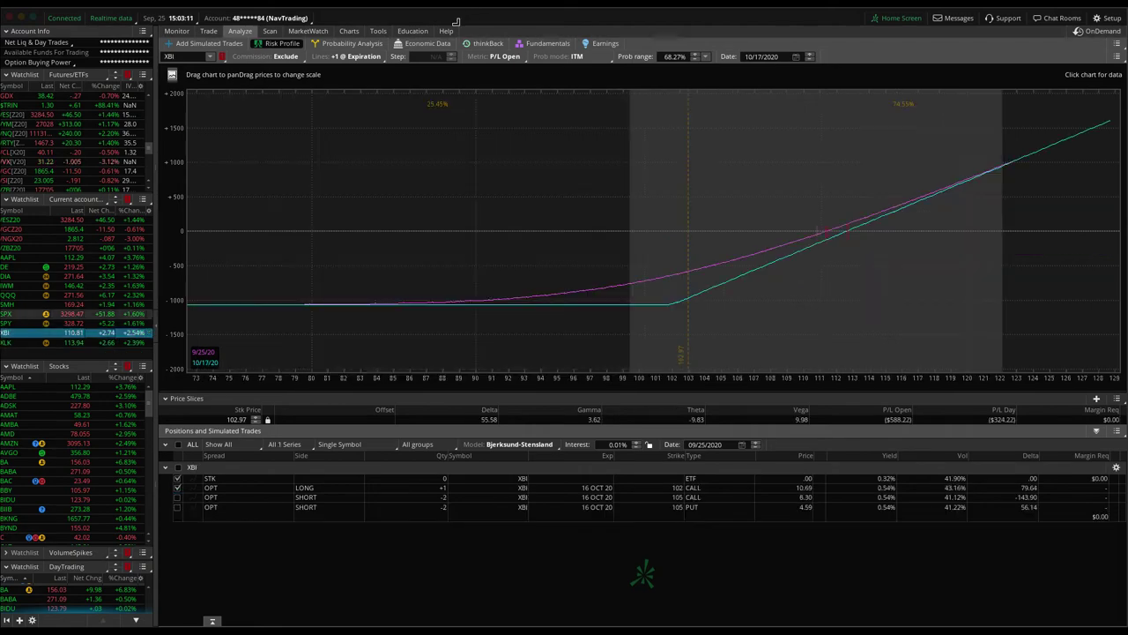
{"action": "left_click", "coordinate": [349, 31]}
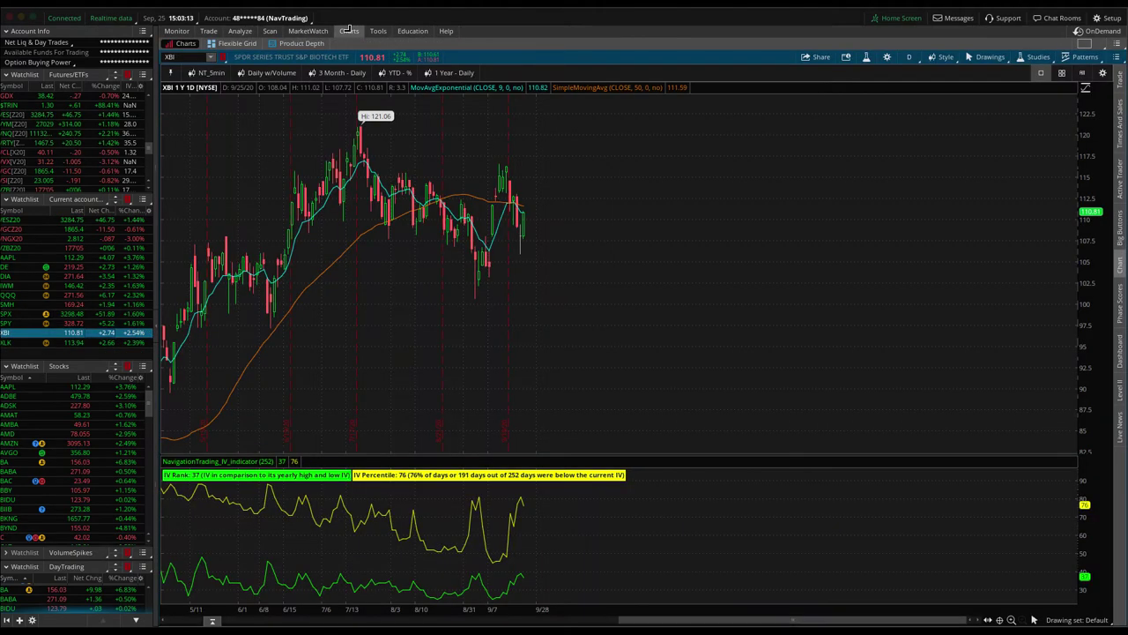
{"action": "left_click", "coordinate": [352, 73]}
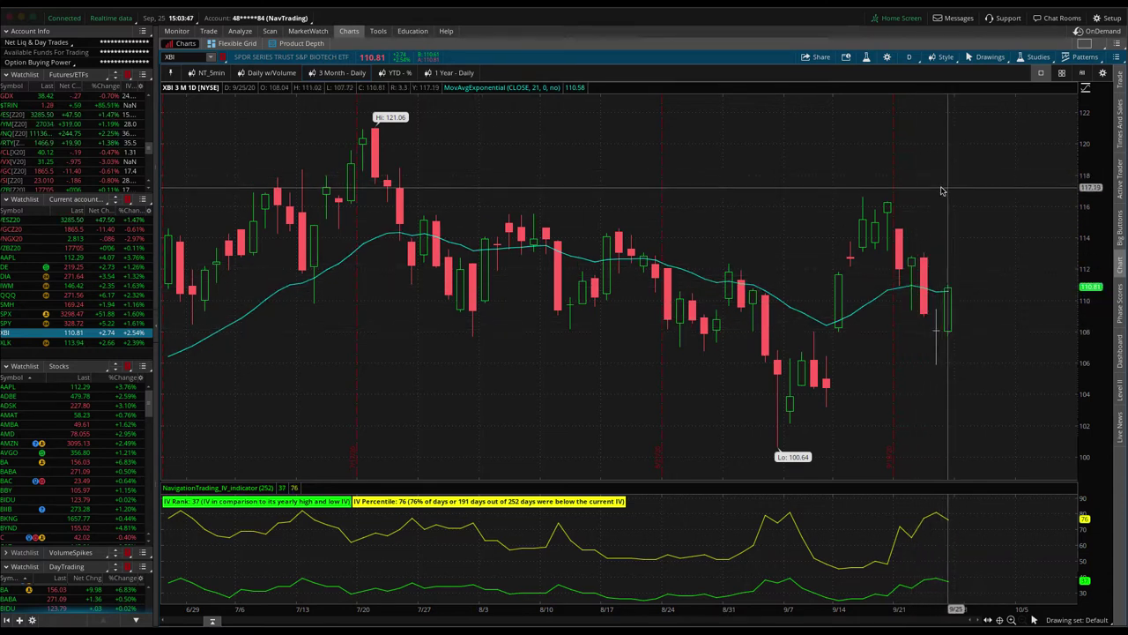
{"action": "left_click", "coordinate": [240, 31]}
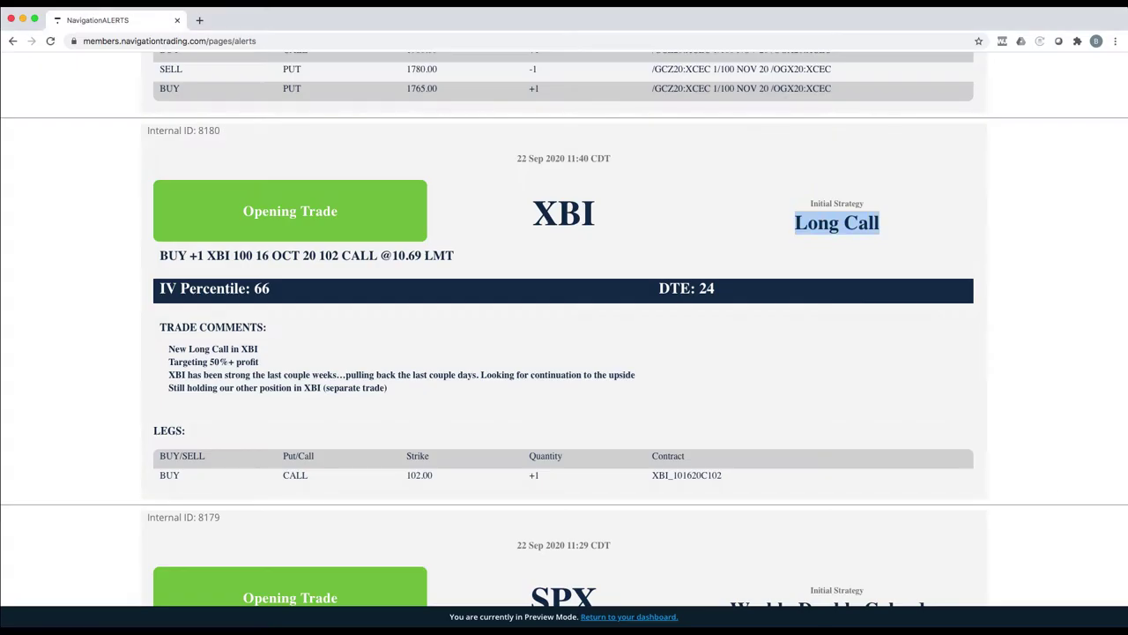
Scroll up to the /GC iron condor alert and highlight its 34 days to expiration
{"action": "scroll", "coordinate": [819, 427], "scroll_direction": "up", "scroll_amount": 5}
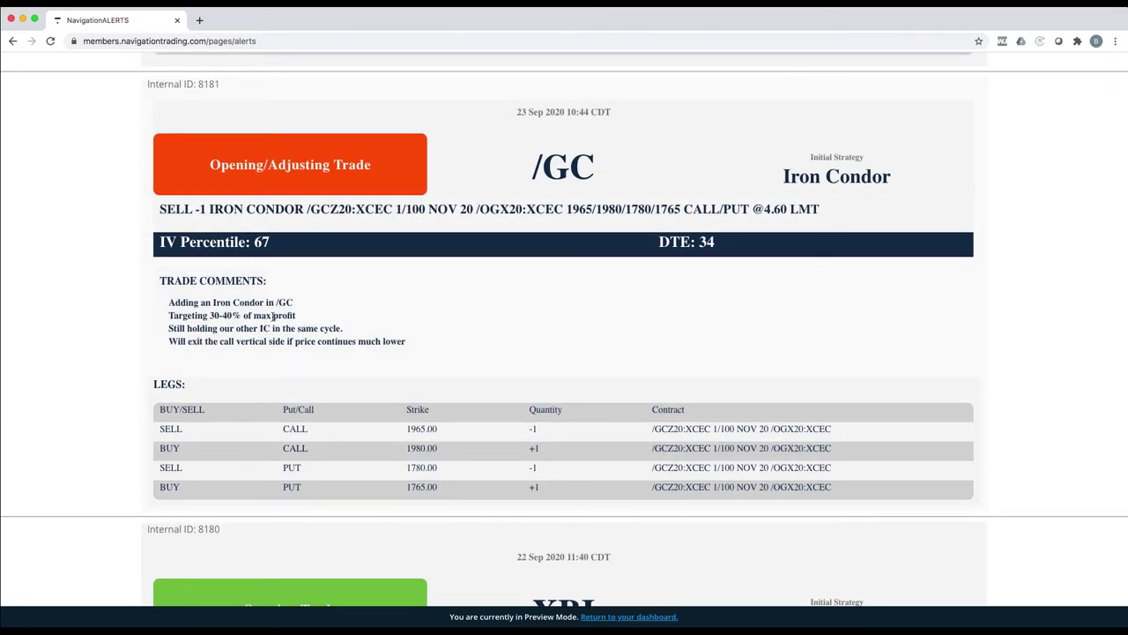
{"action": "left_click_drag", "start_coordinate": [718, 245], "coordinate": [693, 245]}
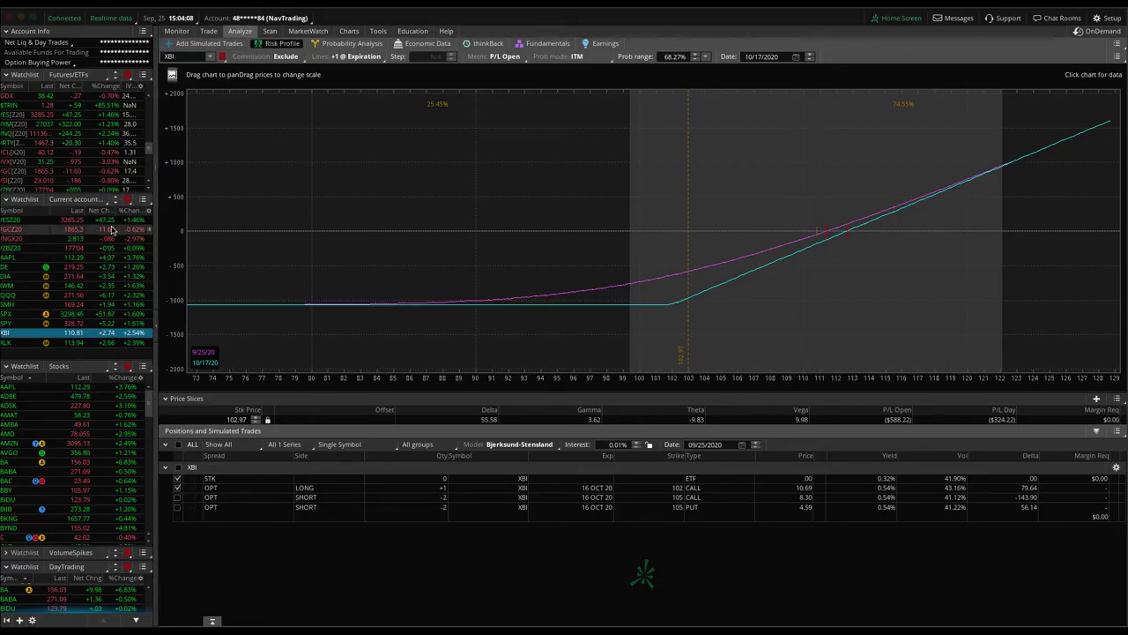
Load the /GCZ20 risk profile and rescale its price range to roughly 1700–2090
{"action": "left_click", "coordinate": [112, 229]}
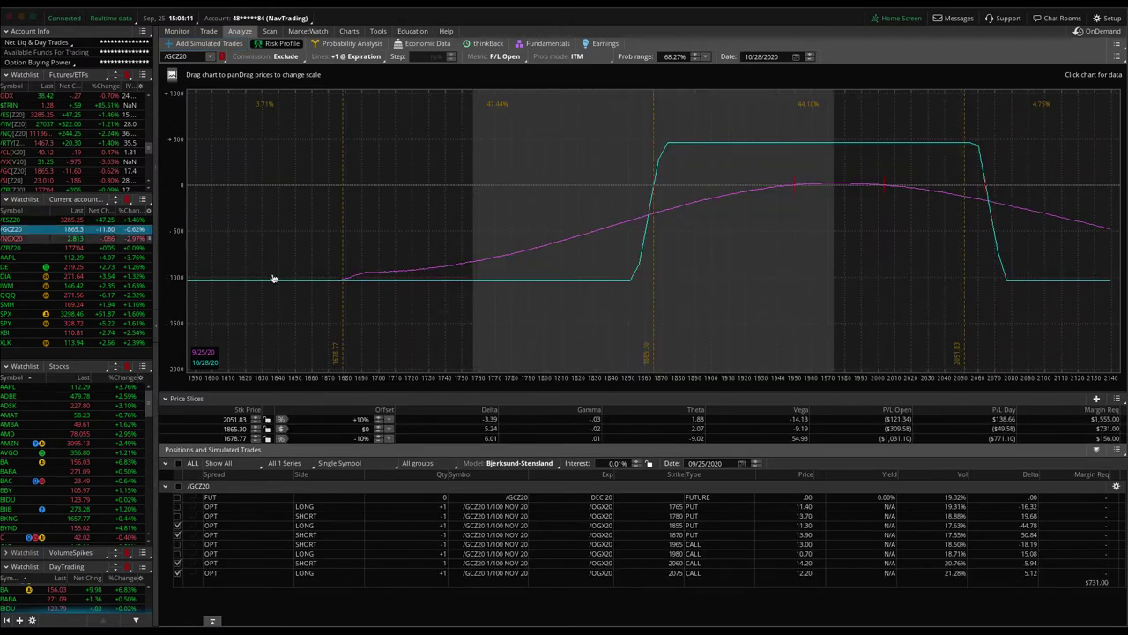
{"action": "left_click_drag", "start_coordinate": [738, 352], "coordinate": [544, 327]}
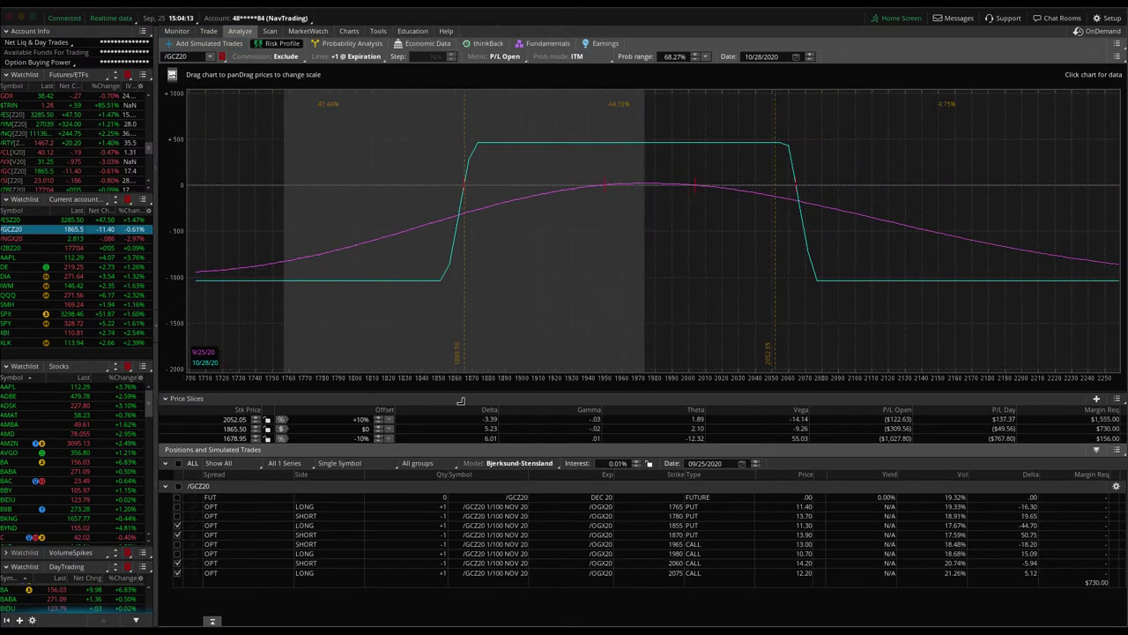
{"action": "left_click_drag", "start_coordinate": [578, 381], "coordinate": [763, 373]}
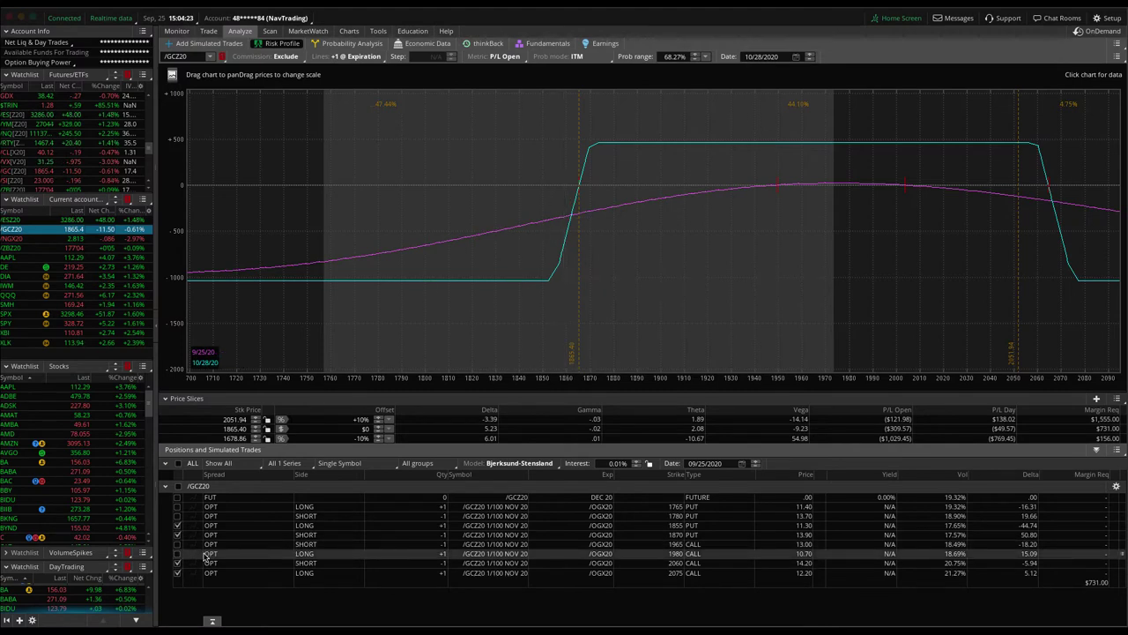
Graph the 1765/1780 puts and 1965/1980 calls instead of the 1855/1870 puts and 2060/2075 calls
{"action": "left_click", "coordinate": [179, 527]}
{"action": "left_click", "coordinate": [179, 535]}
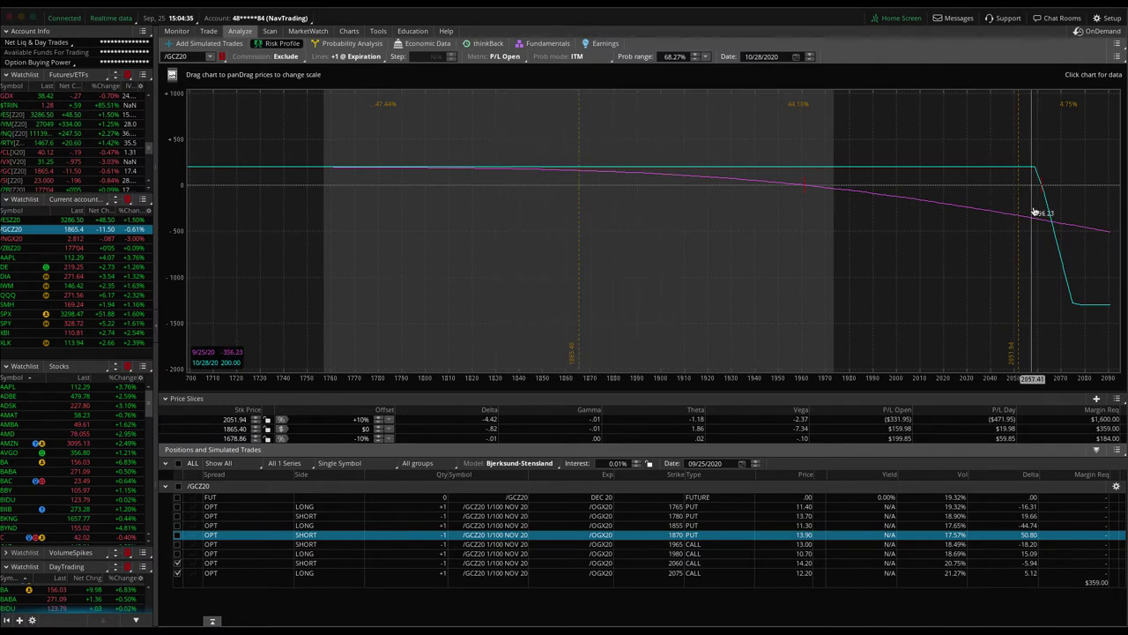
{"action": "left_click", "coordinate": [178, 574]}
{"action": "left_click", "coordinate": [178, 563]}
{"action": "left_click", "coordinate": [178, 554]}
{"action": "left_click", "coordinate": [178, 545]}
{"action": "left_click", "coordinate": [178, 535]}
{"action": "left_click", "coordinate": [178, 515]}
{"action": "left_click", "coordinate": [178, 507]}
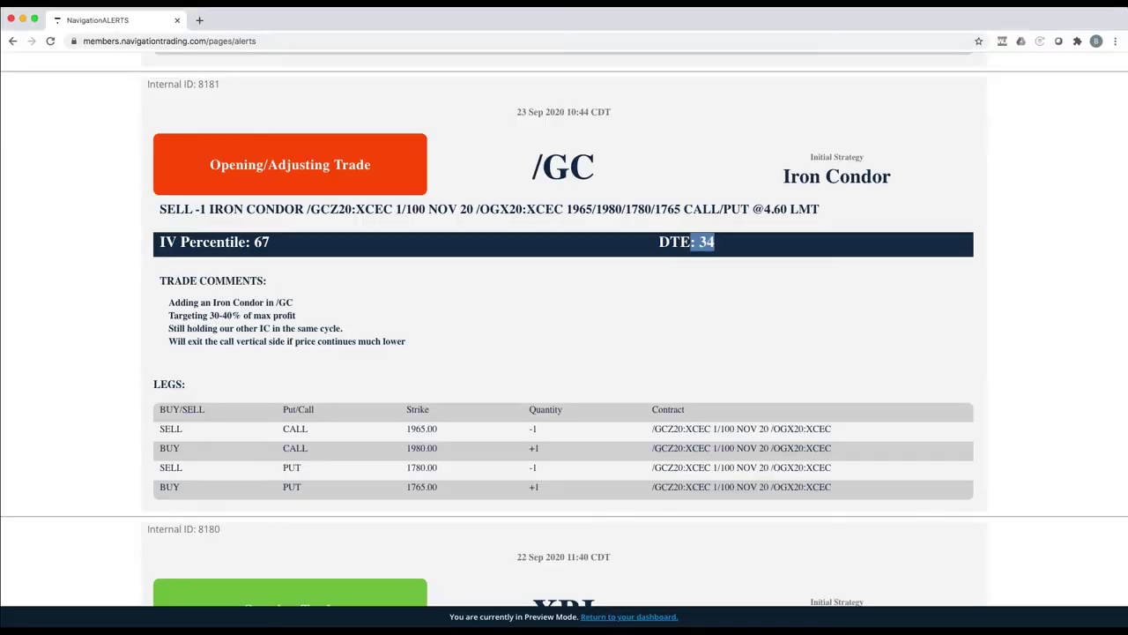
Scroll back and forth through the alerts to read the SPY iron condor and SPX Iron Duck entries
{"action": "scroll", "coordinate": [832, 448], "scroll_direction": "up", "scroll_amount": 10}
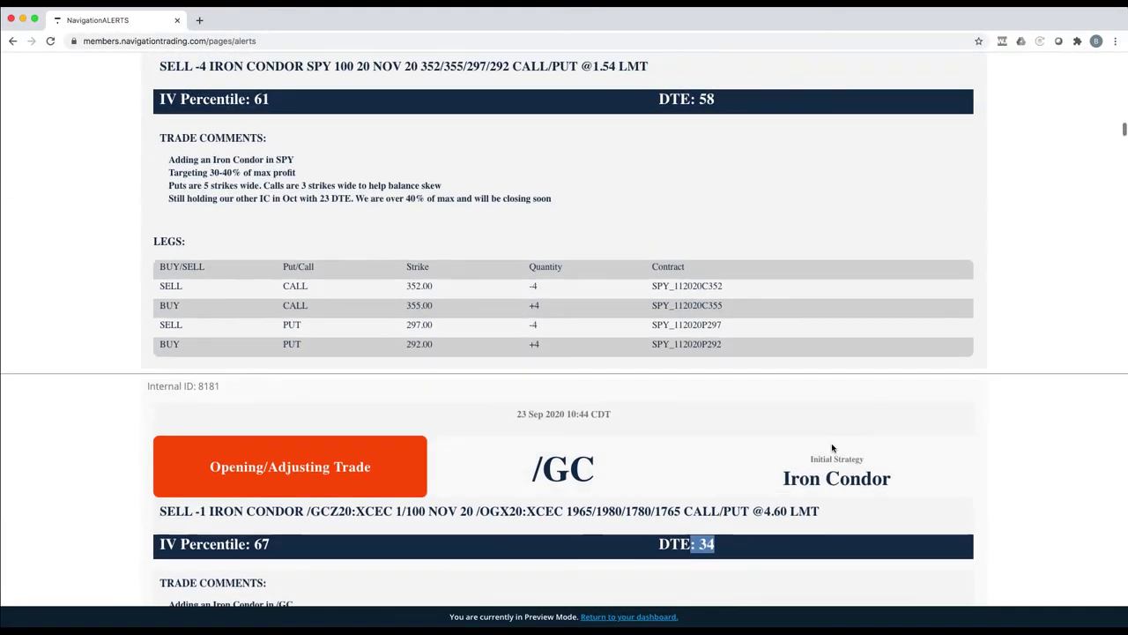
{"action": "scroll", "coordinate": [832, 448], "scroll_direction": "up", "scroll_amount": 1}
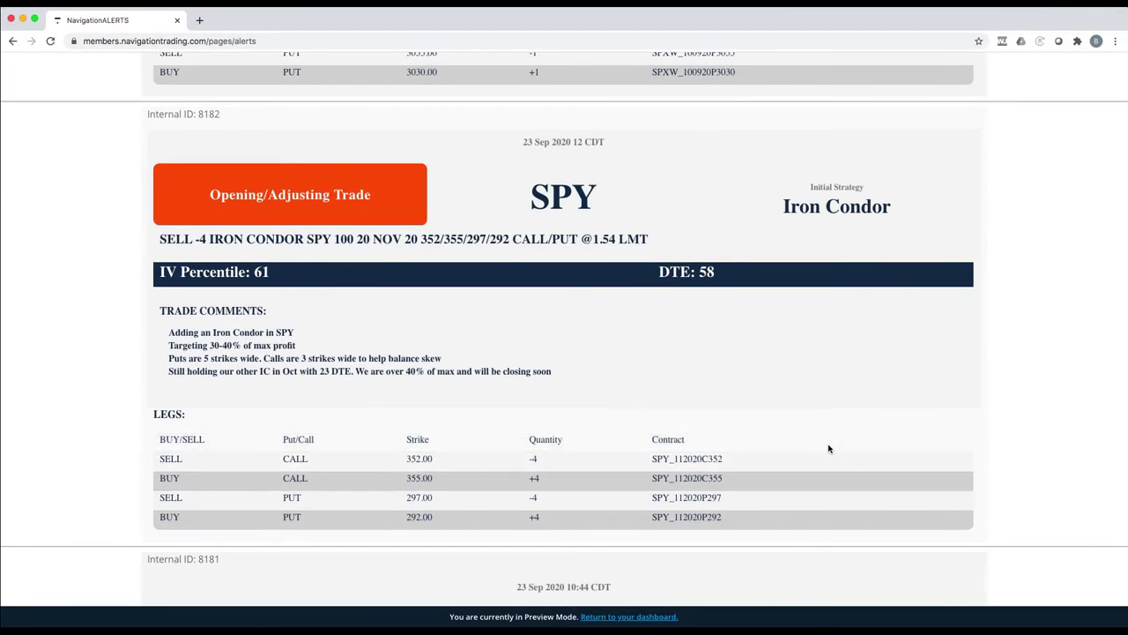
{"action": "scroll", "coordinate": [829, 449], "scroll_direction": "up", "scroll_amount": 2}
{"action": "scroll", "coordinate": [695, 433], "scroll_direction": "up", "scroll_amount": 10}
{"action": "scroll", "coordinate": [708, 407], "scroll_direction": "down", "scroll_amount": 3}
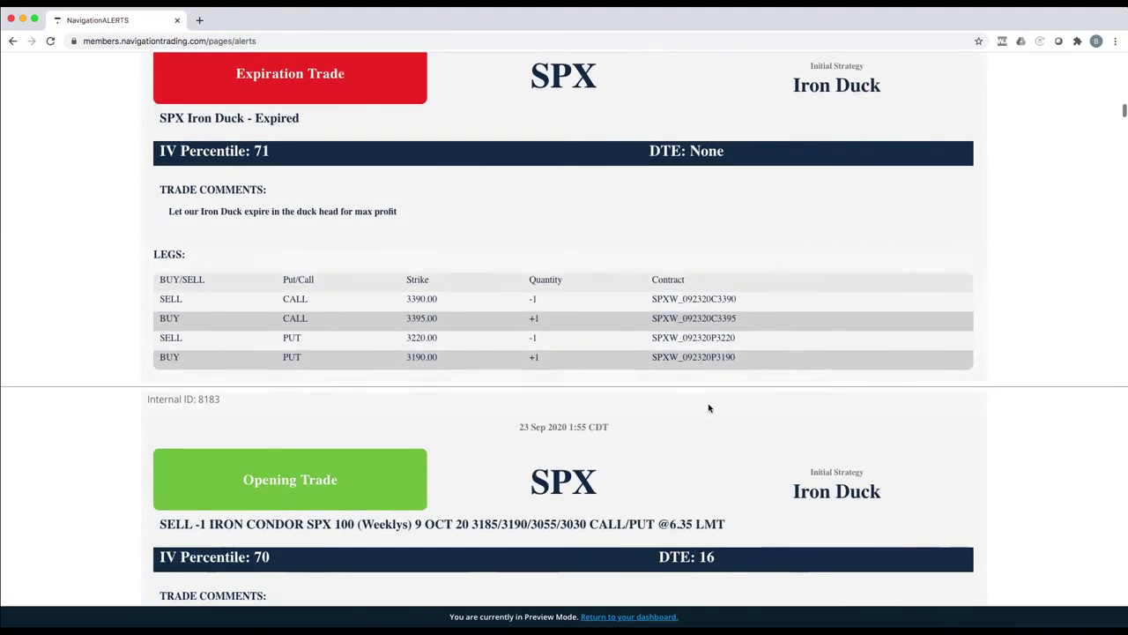
{"action": "scroll", "coordinate": [710, 408], "scroll_direction": "up", "scroll_amount": 10}
{"action": "scroll", "coordinate": [710, 409], "scroll_direction": "up", "scroll_amount": 4}
{"action": "scroll", "coordinate": [710, 408], "scroll_direction": "down", "scroll_amount": 15}
{"action": "scroll", "coordinate": [710, 408], "scroll_direction": "down", "scroll_amount": 10}
{"action": "scroll", "coordinate": [711, 408], "scroll_direction": "up", "scroll_amount": 1}
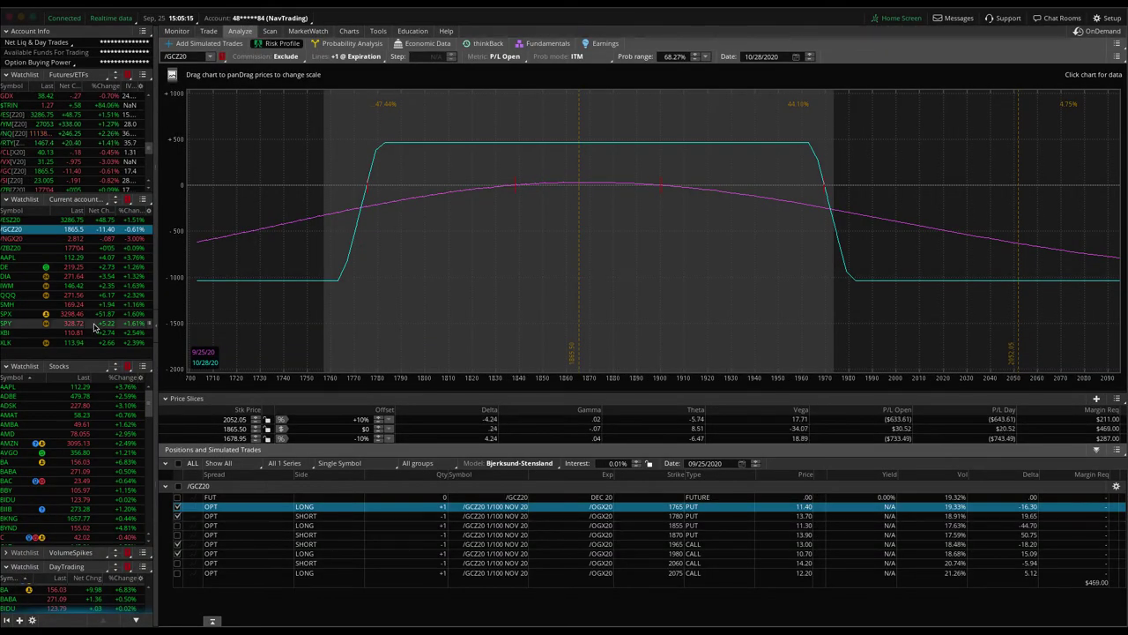
Load SPY's risk profile and graph the 16 OCT 302/307/355/358 legs instead of the 20 NOV 292/297/352/355 legs
{"action": "left_click", "coordinate": [117, 326]}
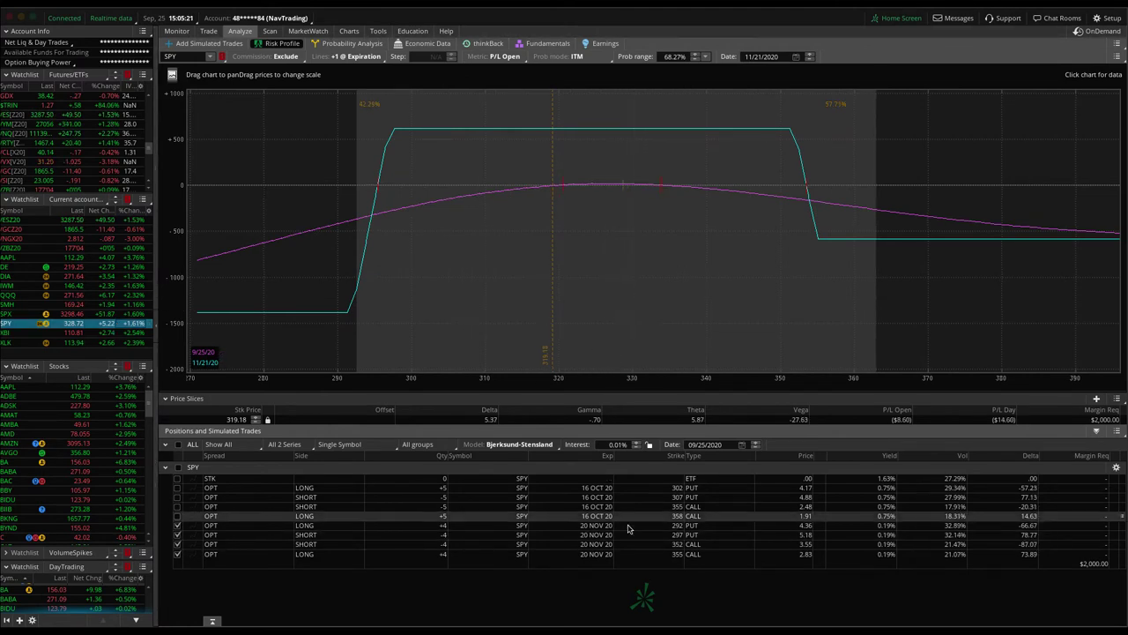
{"action": "left_click", "coordinate": [176, 553]}
{"action": "left_click", "coordinate": [176, 544]}
{"action": "left_click", "coordinate": [177, 534]}
{"action": "left_click", "coordinate": [177, 525]}
{"action": "left_click", "coordinate": [178, 515]}
{"action": "left_click", "coordinate": [177, 506]}
{"action": "left_click", "coordinate": [177, 496]}
{"action": "left_click", "coordinate": [177, 487]}
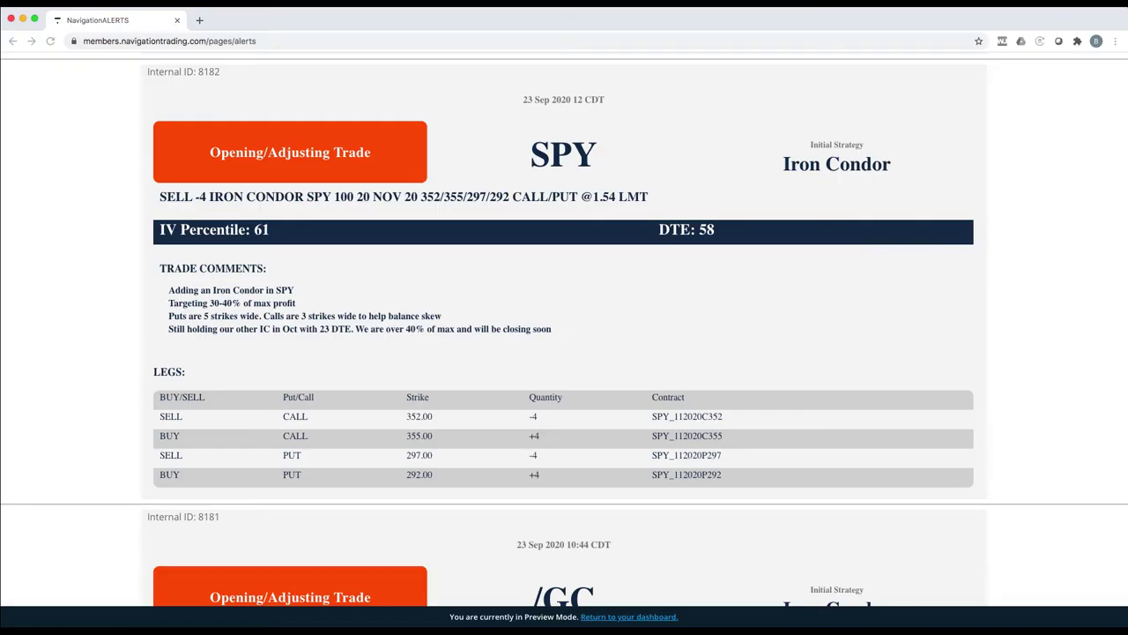
Scroll up past the SPY Iron Condor entry to reach the SPX Iron Duck alert
{"action": "scroll", "coordinate": [864, 475], "scroll_direction": "up", "scroll_amount": 10}
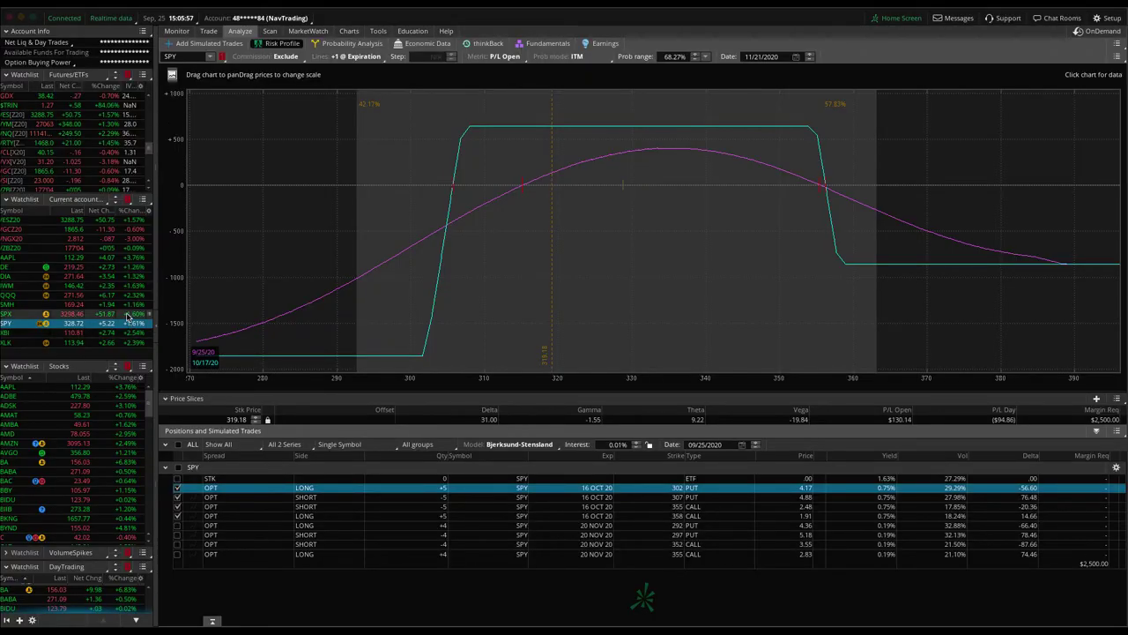
Load the SPX positions into the risk profile and select the 3290 call and 3125 put legs
{"action": "left_click", "coordinate": [128, 314]}
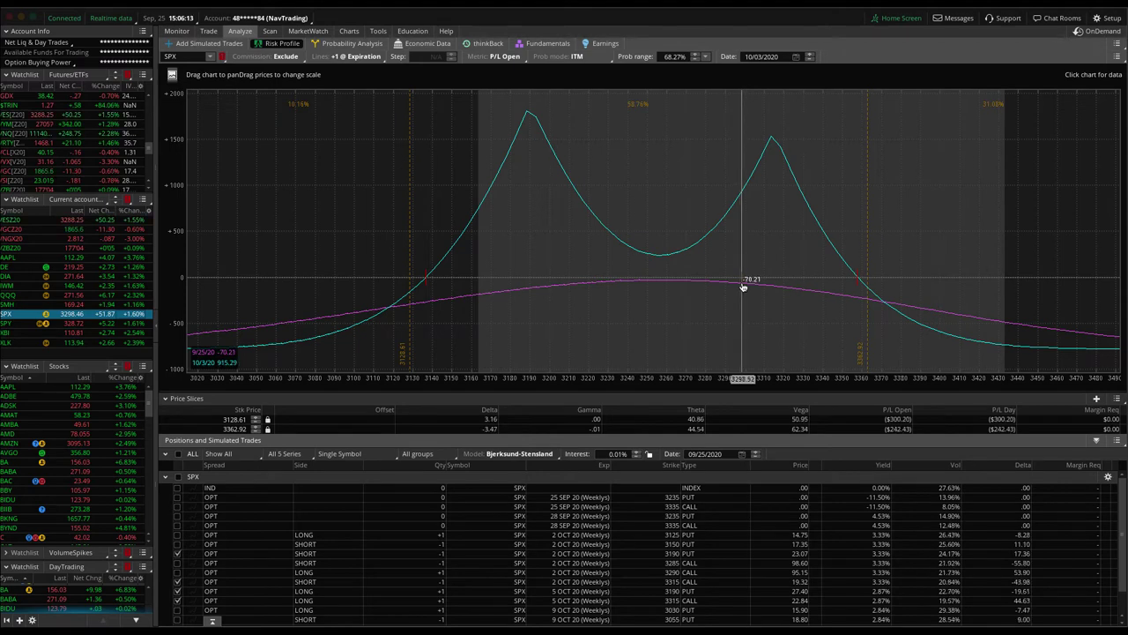
{"action": "left_click", "coordinate": [284, 572]}
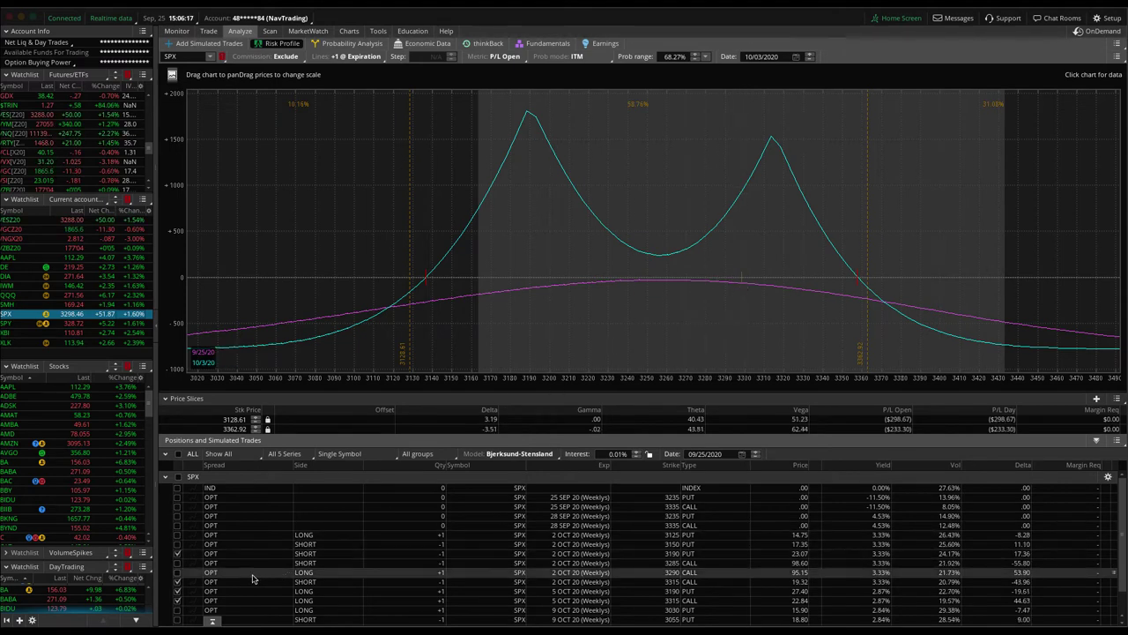
{"action": "left_click", "coordinate": [182, 535]}
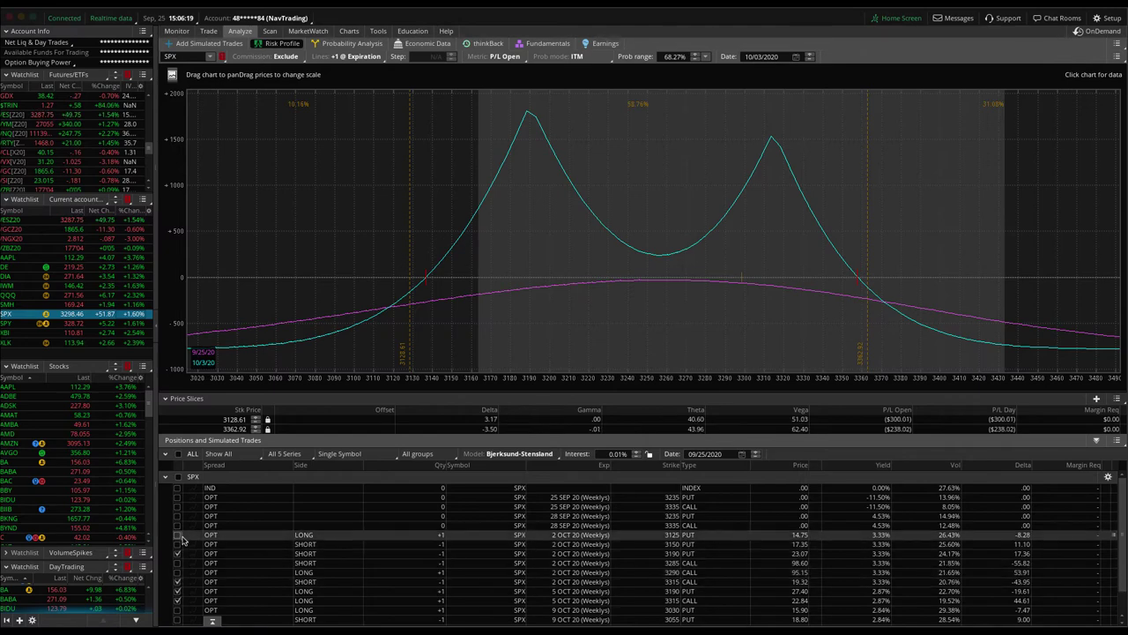
{"action": "left_click", "coordinate": [179, 538]}
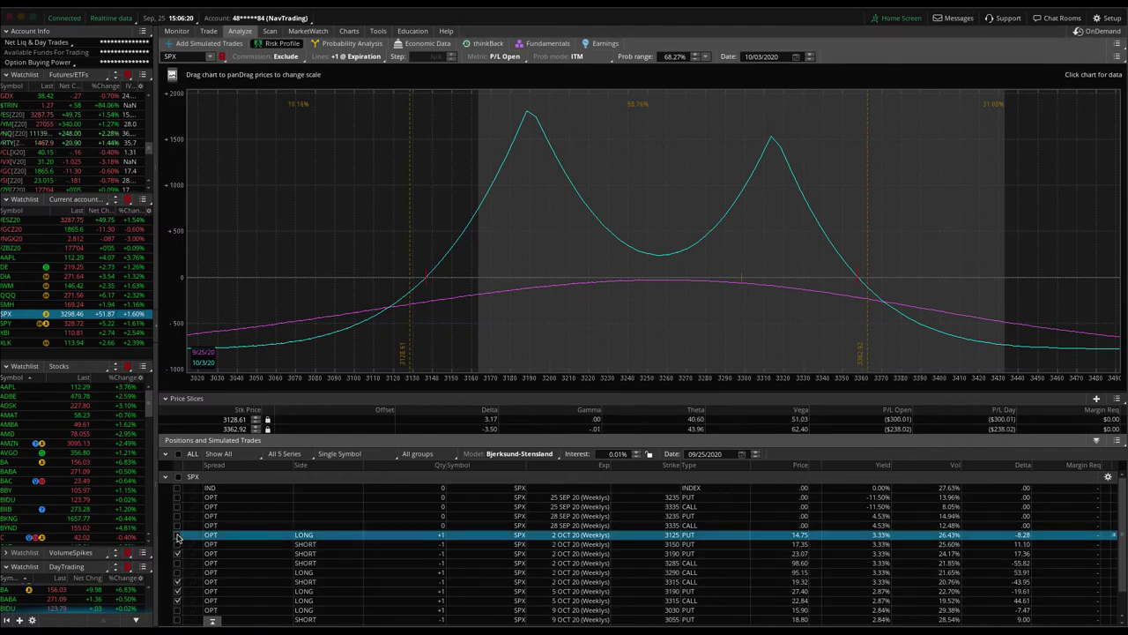
Graph the 3125/3150 puts, the 3285 call and further SPX legs through the 5 OCT 3315 call
{"action": "left_click", "coordinate": [178, 536]}
{"action": "left_click", "coordinate": [178, 544]}
{"action": "left_click", "coordinate": [178, 553]}
{"action": "left_click", "coordinate": [177, 563]}
{"action": "left_click", "coordinate": [178, 582]}
{"action": "left_click", "coordinate": [178, 590]}
{"action": "left_click", "coordinate": [178, 600]}
{"action": "scroll", "coordinate": [194, 593], "scroll_direction": "down", "scroll_amount": 1}
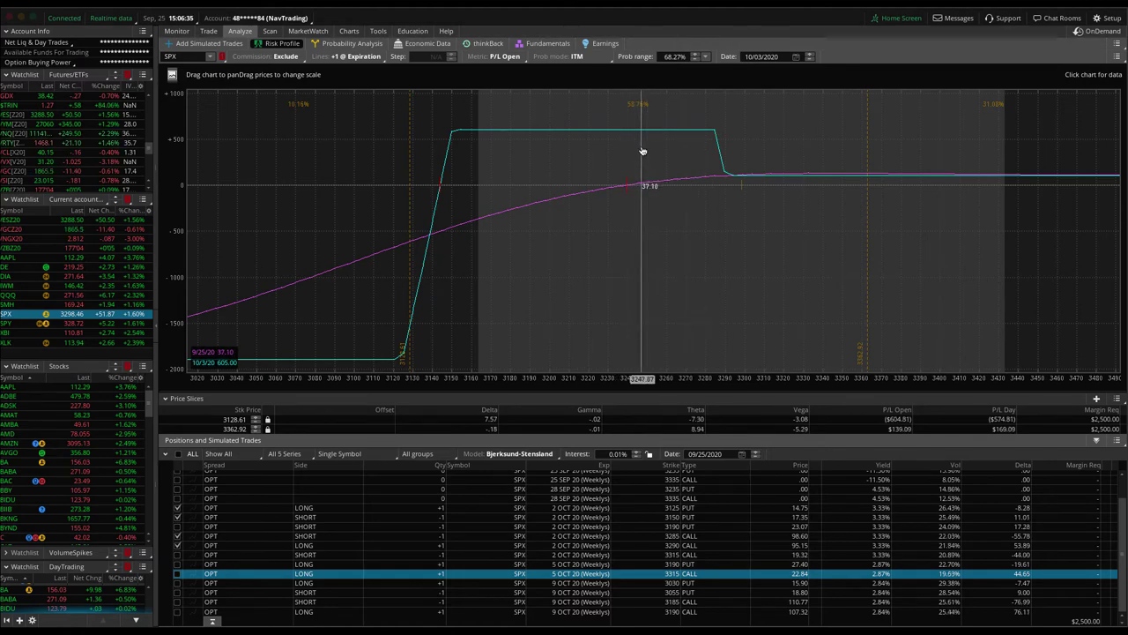
{"action": "mouse_move", "coordinate": [221, 608]}
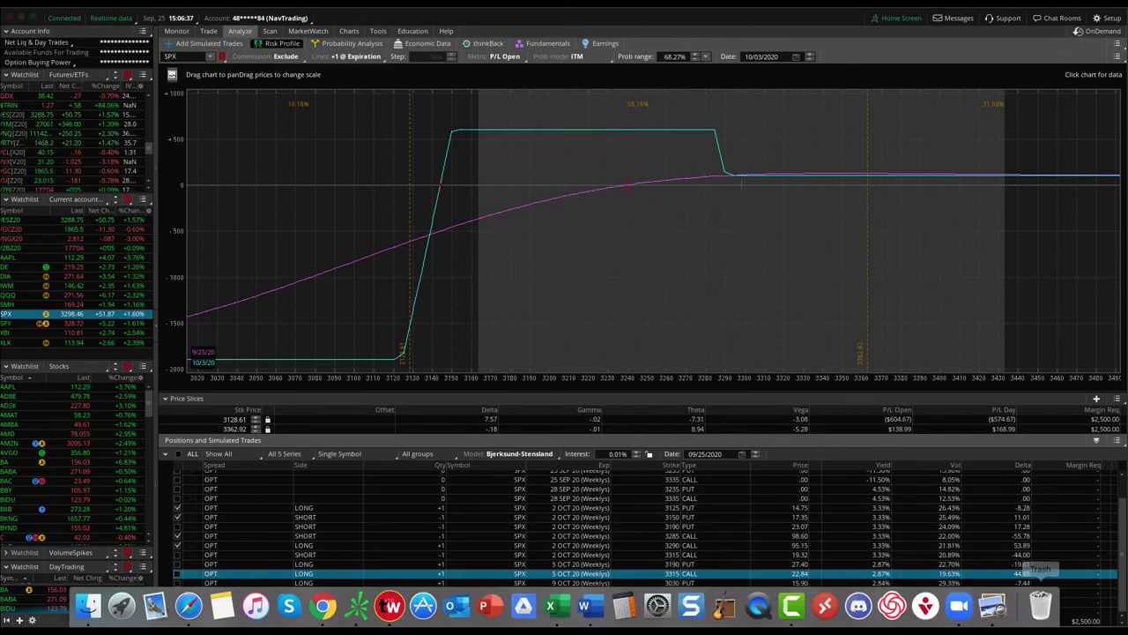
{"action": "key", "text": "b"}
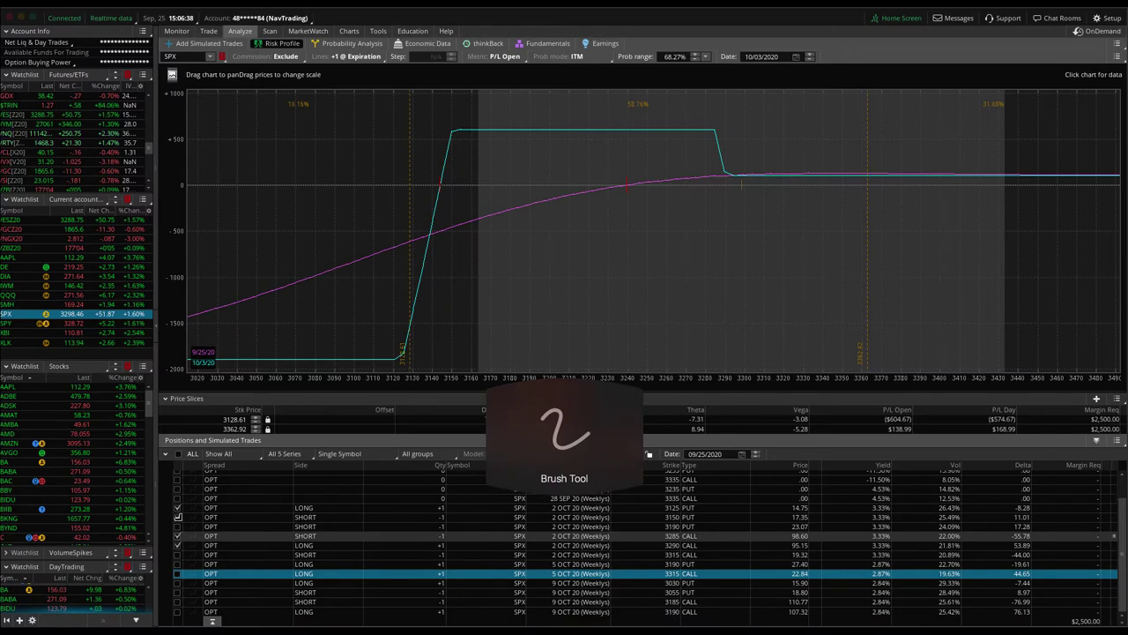
Clear the graph, then show only the 9 OCT 3030/3055/3185/3190 iron condor legs
{"action": "left_click", "coordinate": [178, 508]}
{"action": "left_click", "coordinate": [178, 508]}
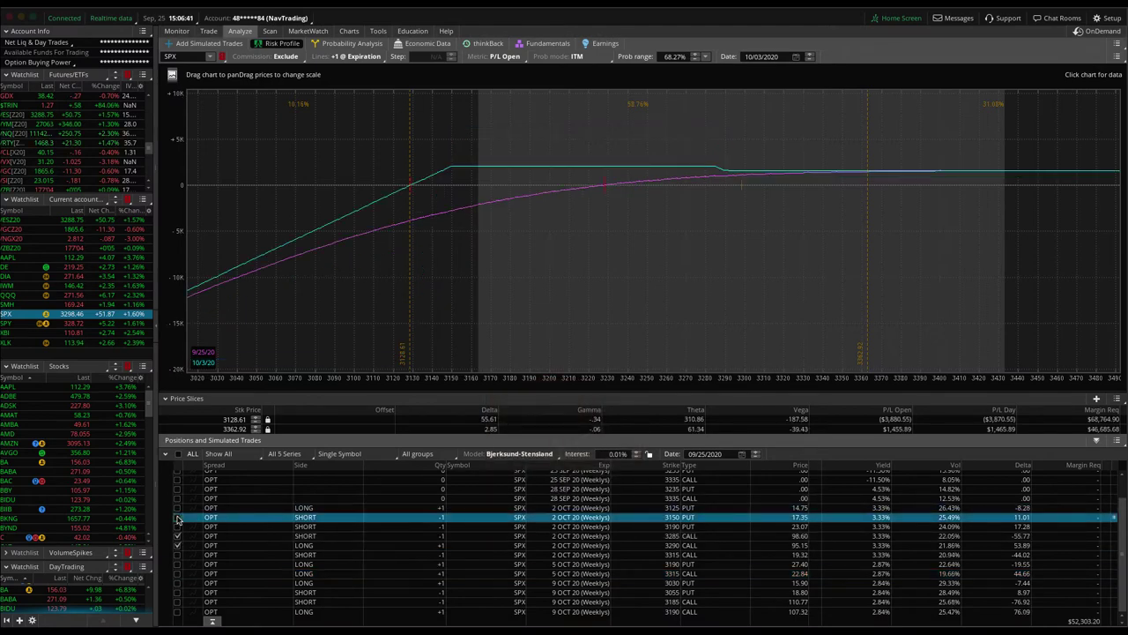
{"action": "left_click", "coordinate": [178, 536]}
{"action": "left_click", "coordinate": [178, 545]}
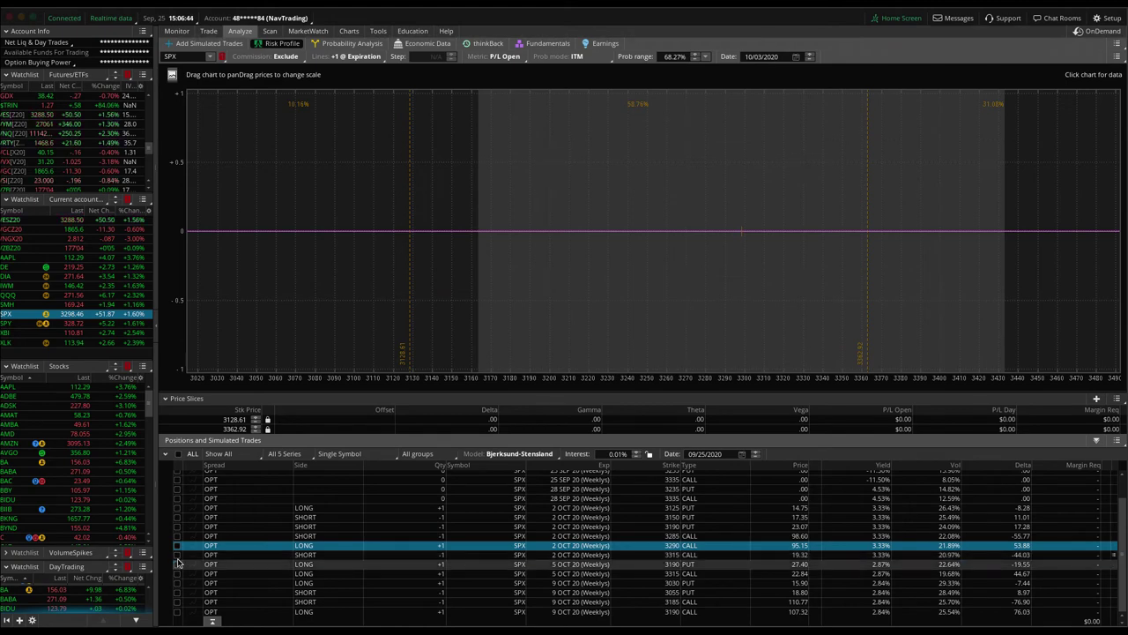
{"action": "left_click", "coordinate": [178, 610]}
{"action": "left_click", "coordinate": [178, 601]}
{"action": "left_click", "coordinate": [178, 593]}
{"action": "left_click", "coordinate": [178, 582]}
{"action": "left_click", "coordinate": [178, 573]}
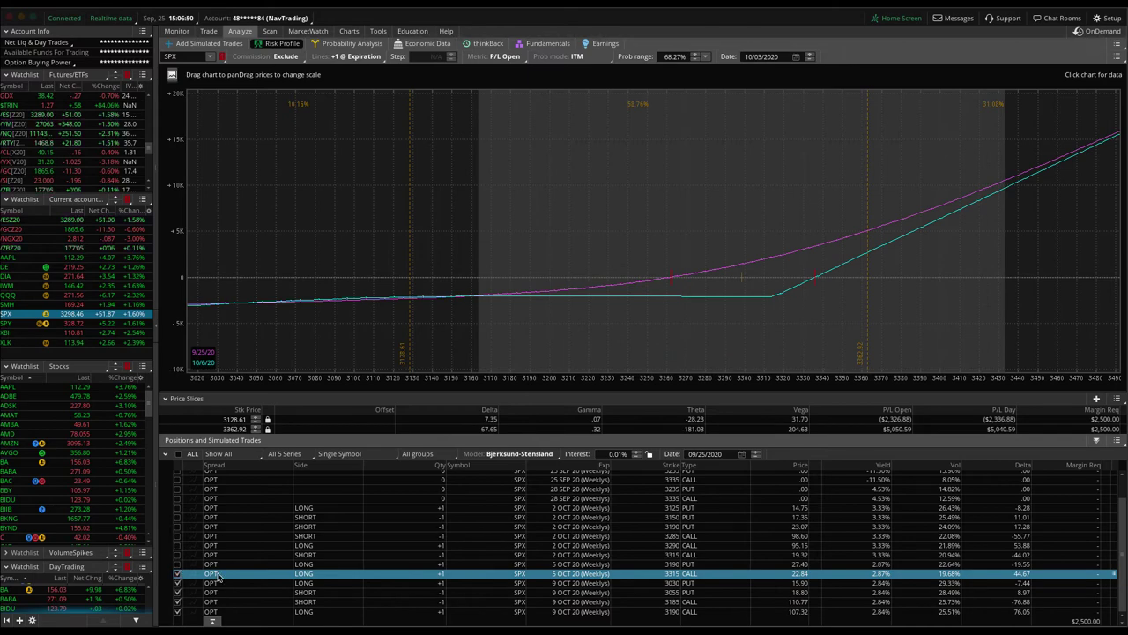
{"action": "left_click", "coordinate": [178, 575]}
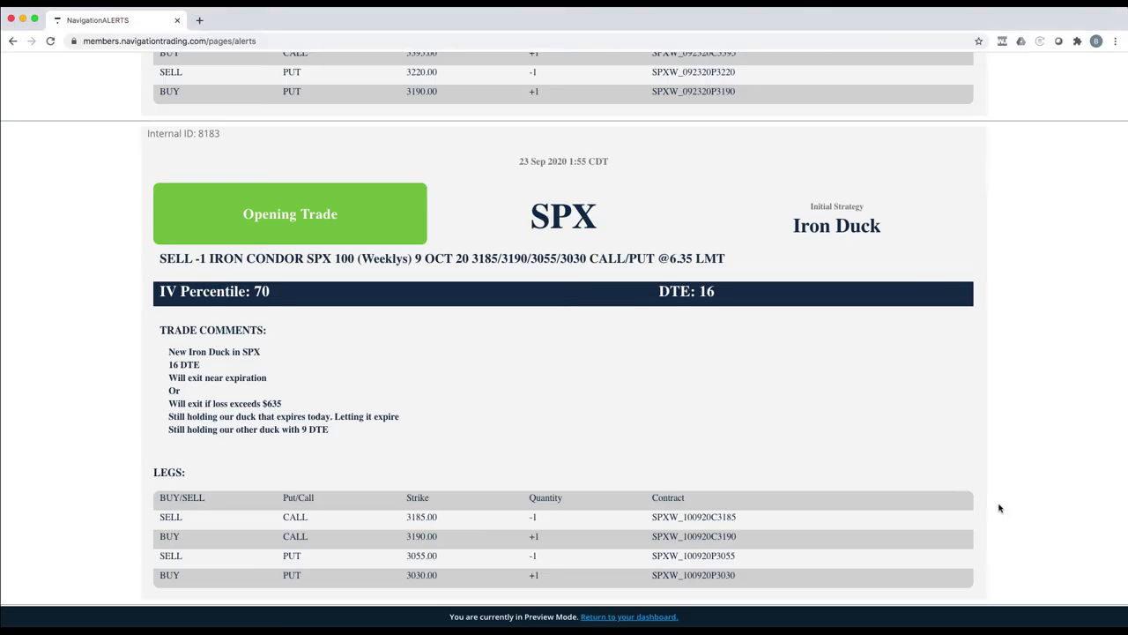
Scroll to the SPX Expiration Trade alert and highlight its duck head remark
{"action": "scroll", "coordinate": [1000, 504], "scroll_direction": "up", "scroll_amount": 10}
{"action": "scroll", "coordinate": [860, 432], "scroll_direction": "down", "scroll_amount": 2}
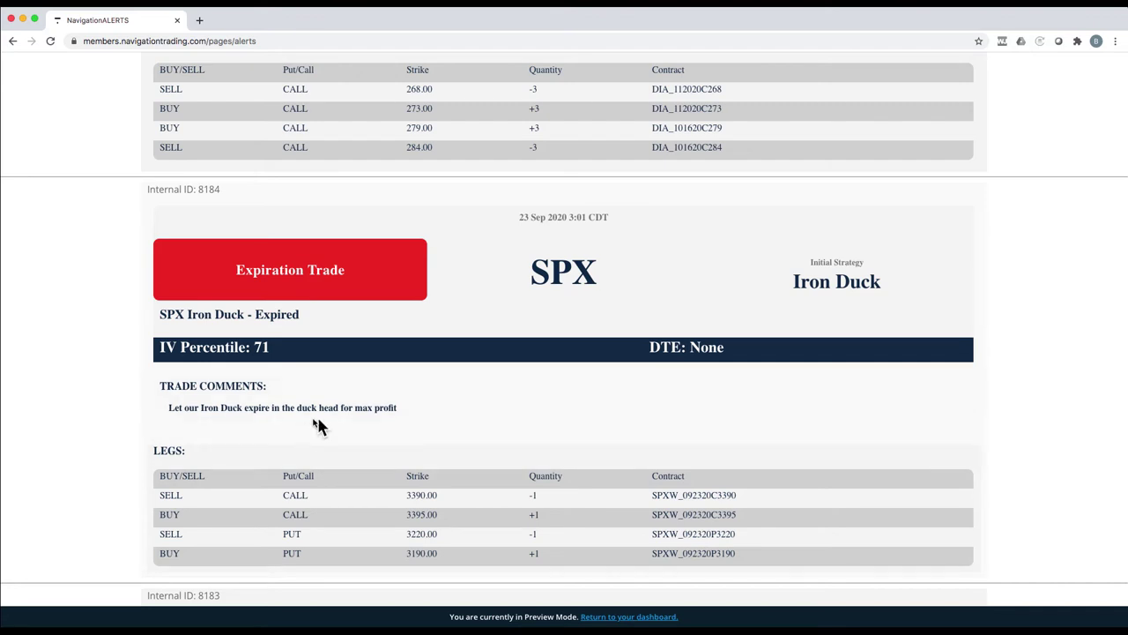
{"action": "left_click_drag", "start_coordinate": [297, 409], "coordinate": [338, 407]}
Scroll up to the DIA Rolling/Adjusting Trade and highlight the 50% max profit and extend-duration remarks
{"action": "scroll", "coordinate": [567, 427], "scroll_direction": "up", "scroll_amount": 1}
{"action": "scroll", "coordinate": [567, 427], "scroll_direction": "up", "scroll_amount": 5}
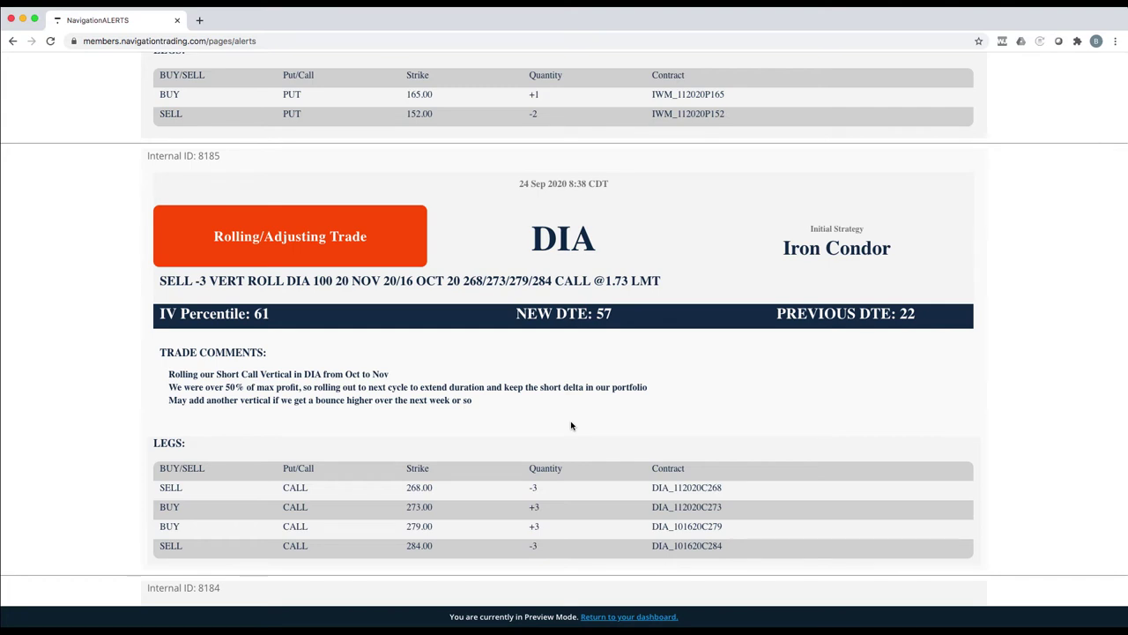
{"action": "left_click_drag", "start_coordinate": [225, 387], "coordinate": [297, 387]}
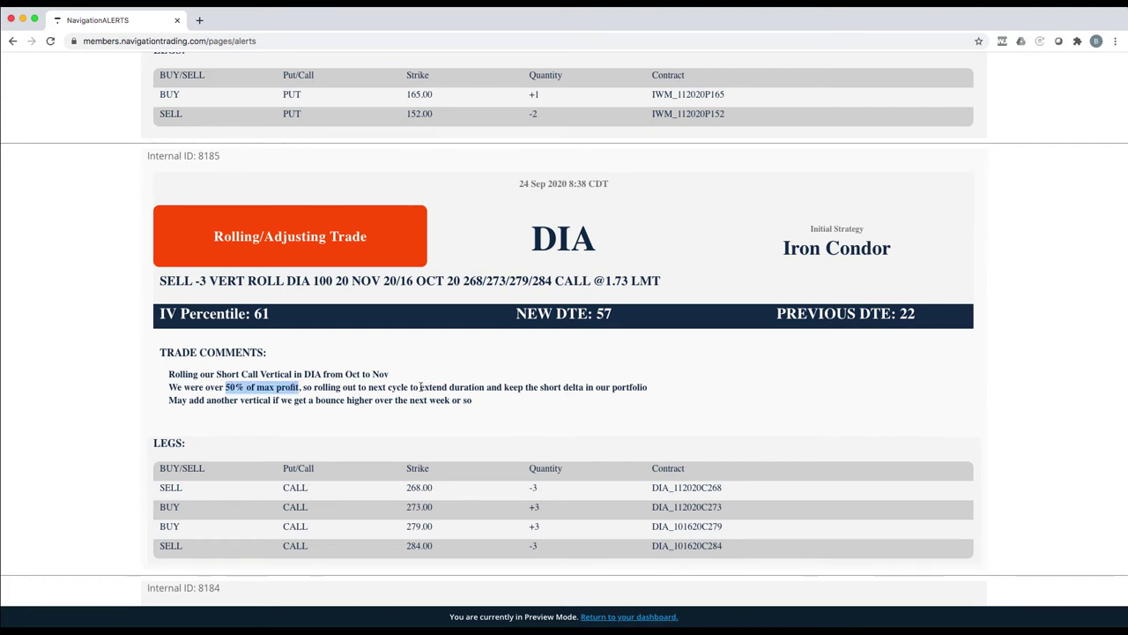
{"action": "left_click_drag", "start_coordinate": [421, 387], "coordinate": [583, 388]}
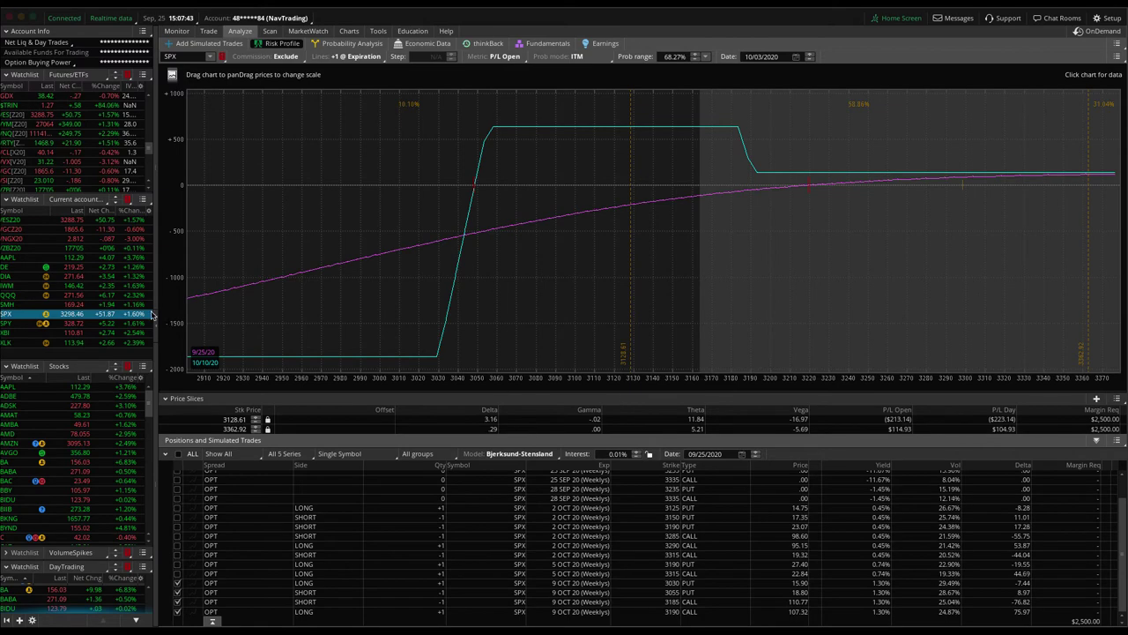
Load DIA's risk profile and pan the chart to show prices 230 to 320
{"action": "left_click", "coordinate": [99, 278]}
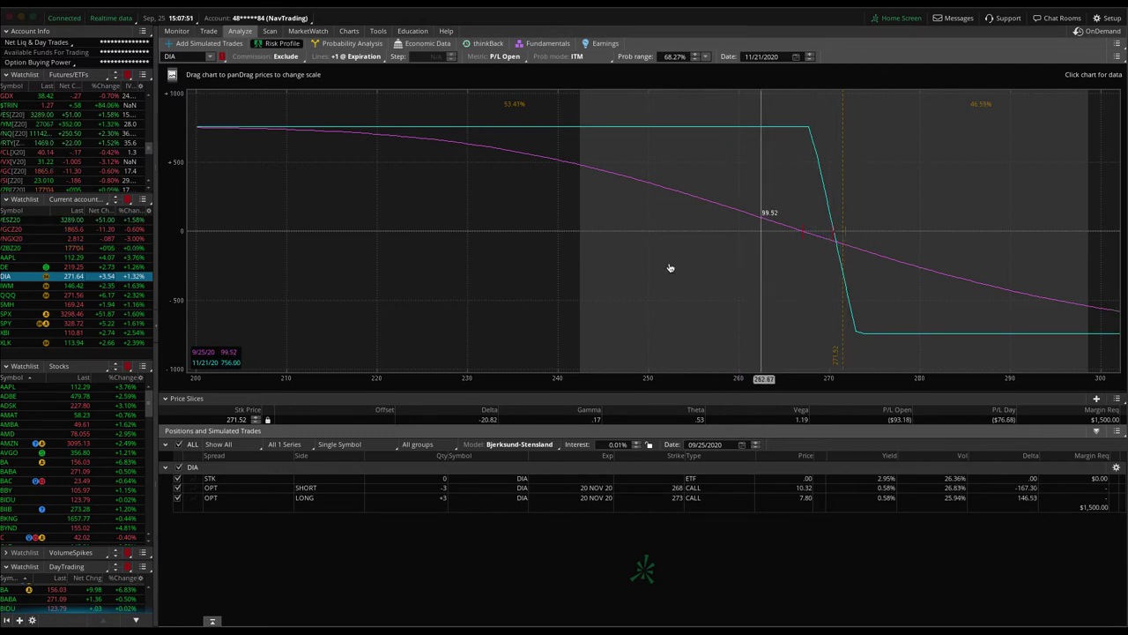
{"action": "left_click_drag", "start_coordinate": [650, 269], "coordinate": [376, 254]}
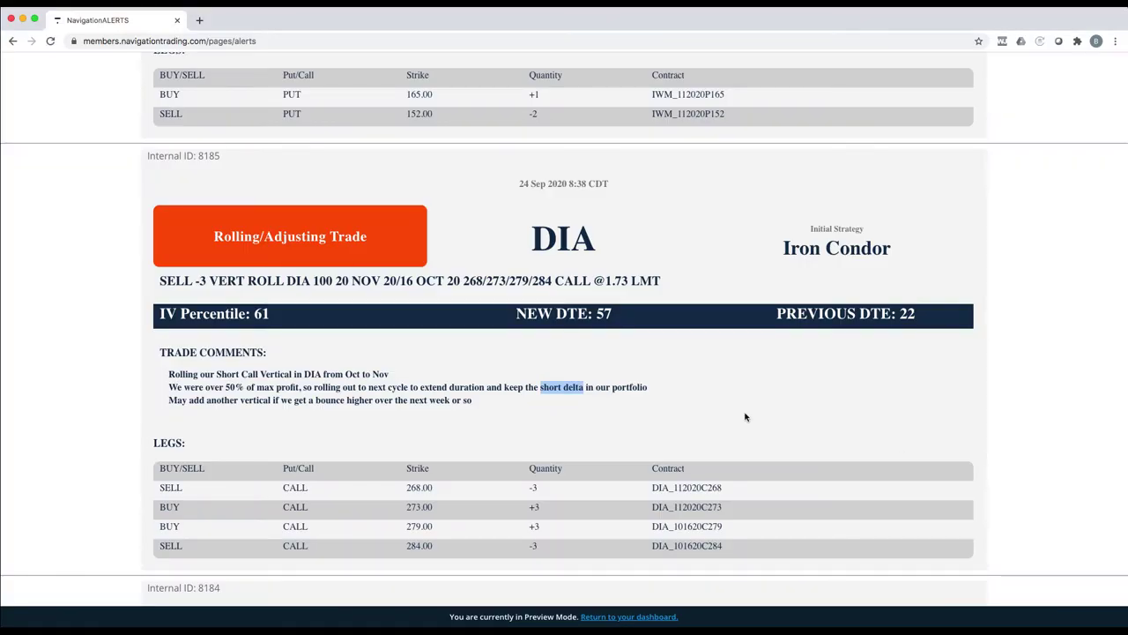
{"action": "scroll", "coordinate": [692, 401], "scroll_direction": "up", "scroll_amount": 10}
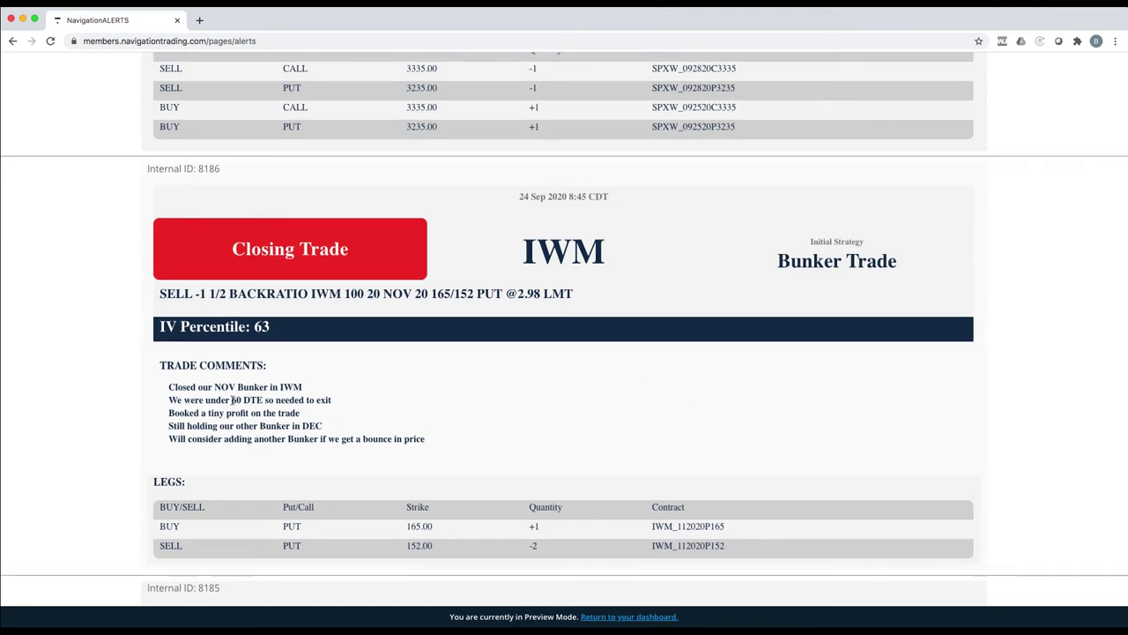
Highlight the 60 DTE exit reason in the IWM closing alert
{"action": "left_click_drag", "start_coordinate": [232, 400], "coordinate": [352, 402]}
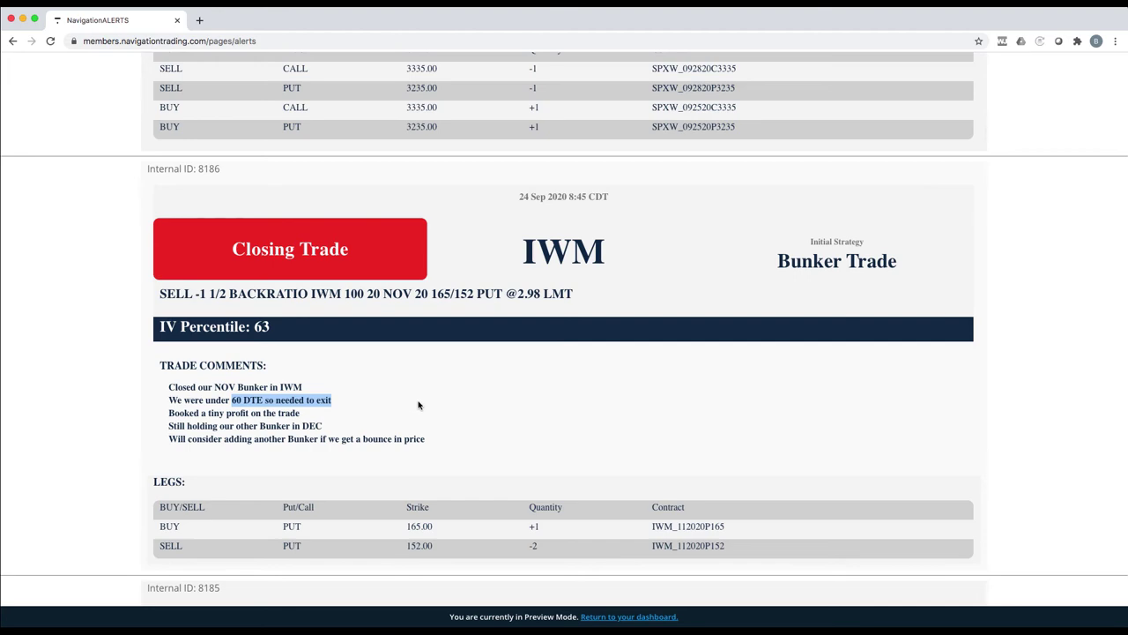
{"action": "scroll", "coordinate": [506, 411], "scroll_direction": "up", "scroll_amount": 5}
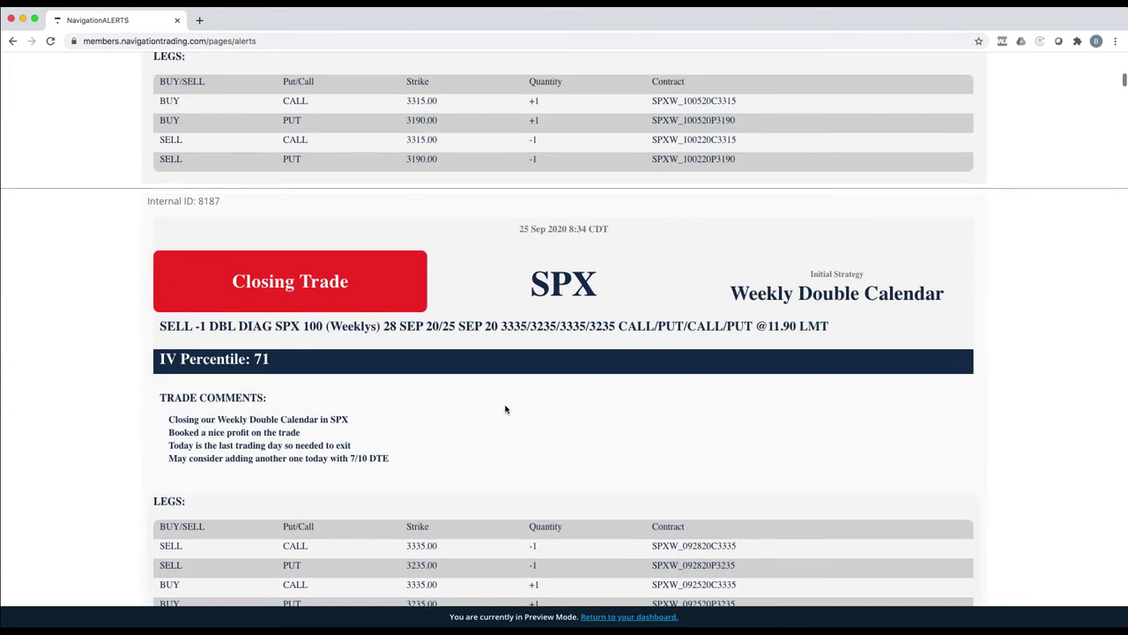
{"action": "scroll", "coordinate": [505, 409], "scroll_direction": "down", "scroll_amount": 2}
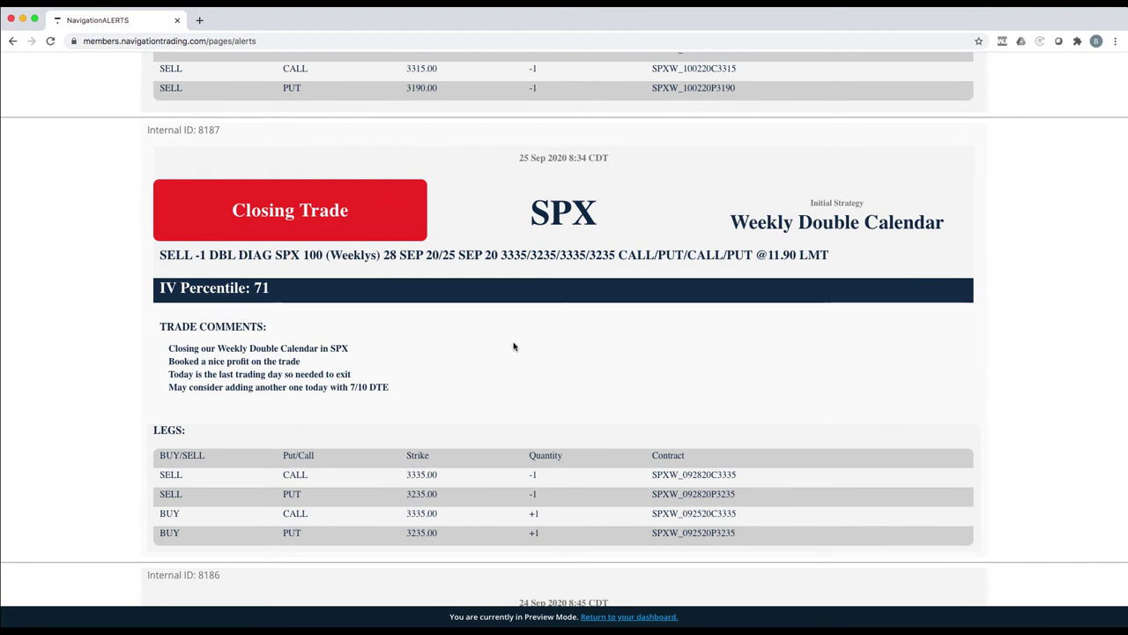
Scroll to the IWM roll alert and highlight the 50% max profit and Oct-to-Nov roll remarks
{"action": "scroll", "coordinate": [514, 347], "scroll_direction": "up", "scroll_amount": 3}
{"action": "scroll", "coordinate": [515, 347], "scroll_direction": "up", "scroll_amount": 10}
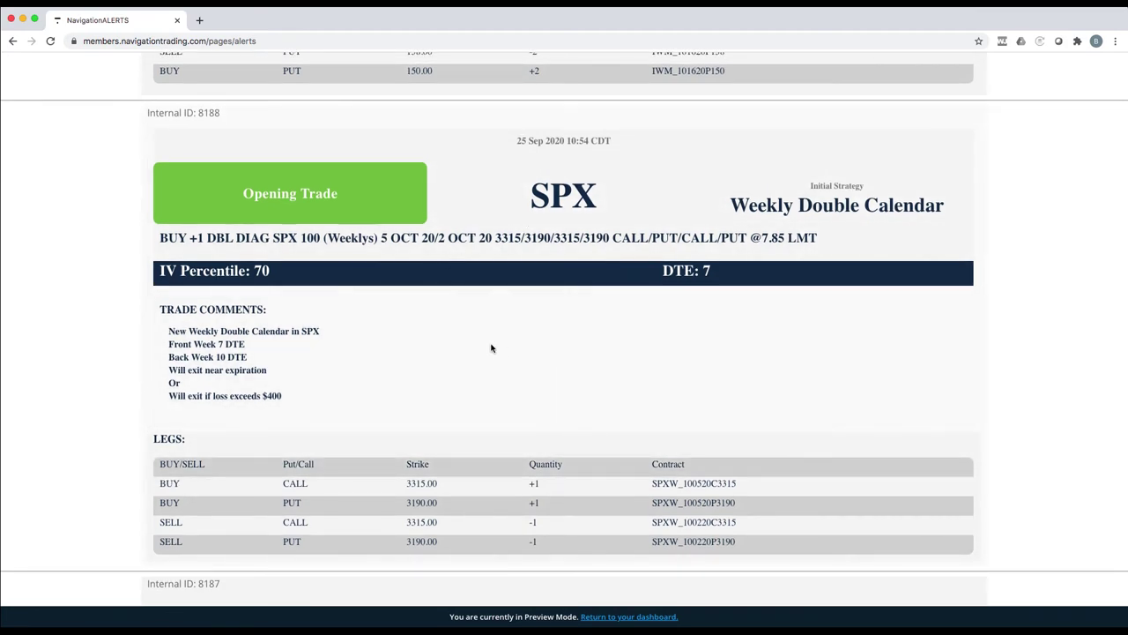
{"action": "scroll", "coordinate": [491, 348], "scroll_direction": "up", "scroll_amount": 15}
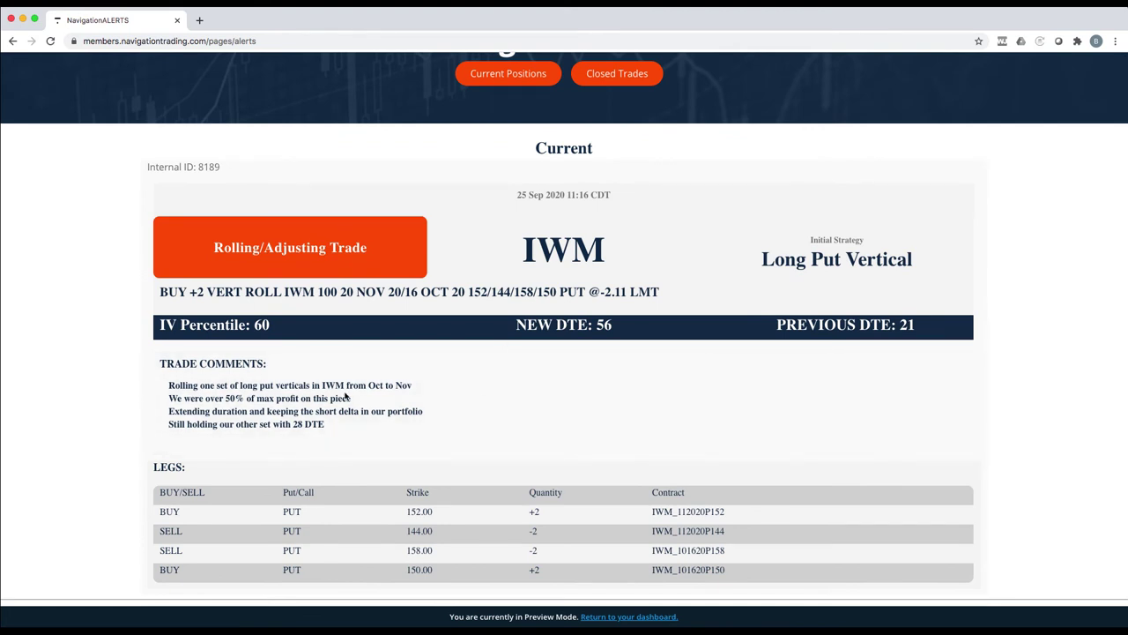
{"action": "left_click_drag", "start_coordinate": [224, 397], "coordinate": [302, 398]}
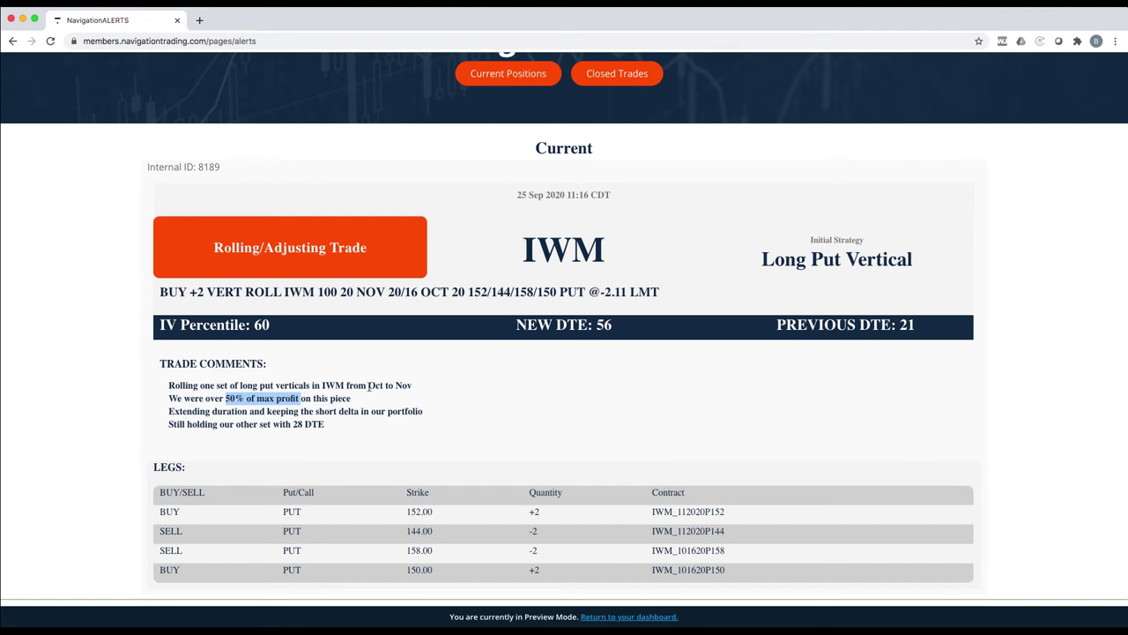
{"action": "left_click_drag", "start_coordinate": [369, 385], "coordinate": [414, 385]}
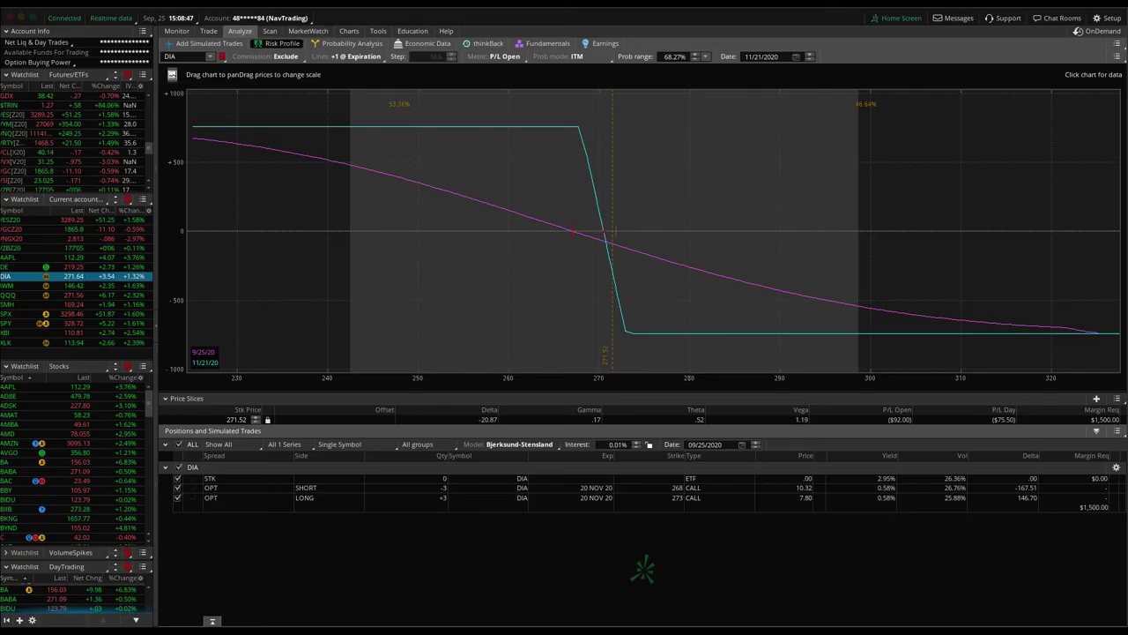
Load IWM and swap the November 152/144 puts for the October 157/152 puts on the graph
{"action": "left_click", "coordinate": [94, 286]}
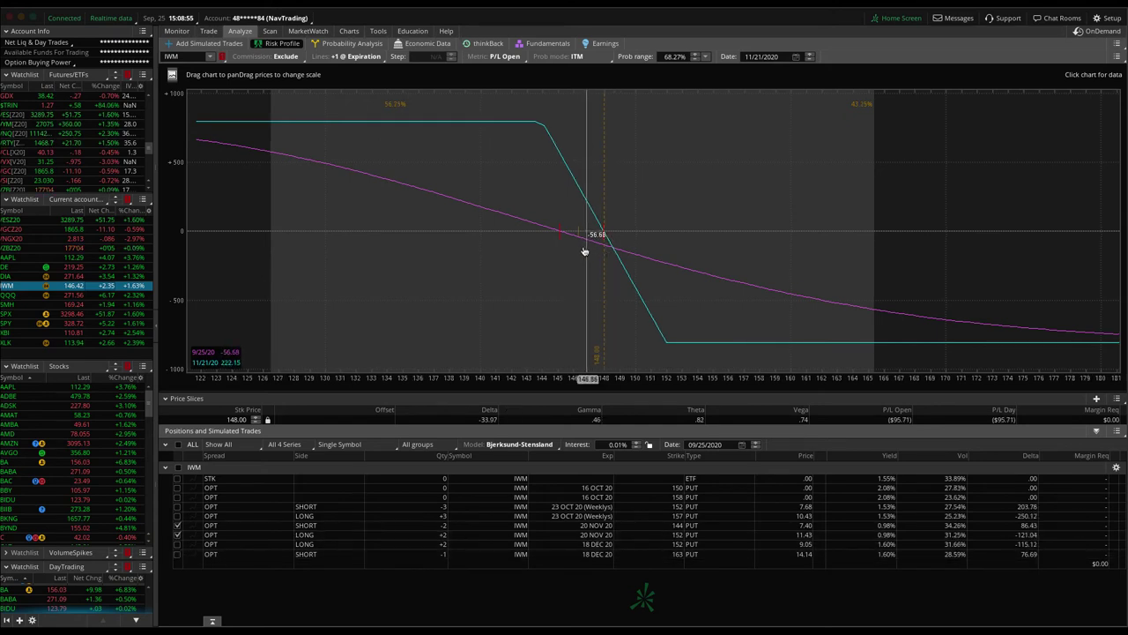
{"action": "left_click", "coordinate": [177, 534]}
{"action": "left_click", "coordinate": [177, 524]}
{"action": "left_click", "coordinate": [177, 516]}
{"action": "left_click", "coordinate": [178, 506]}
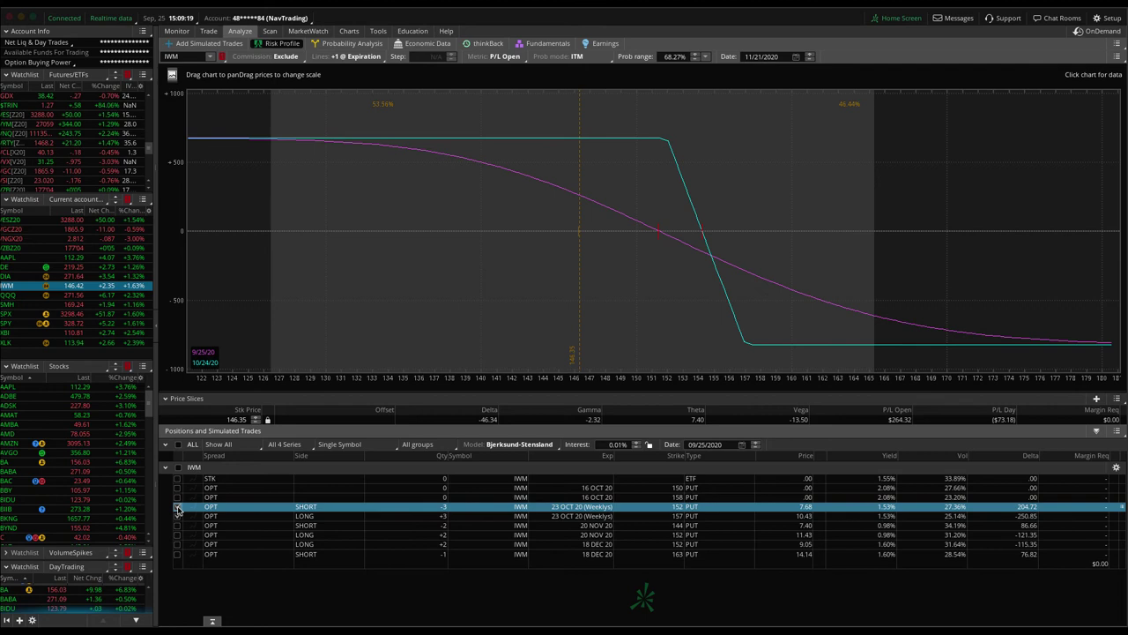
Replace the October puts with the December long 152 and short 163 puts
{"action": "left_click", "coordinate": [178, 510]}
{"action": "left_click", "coordinate": [178, 516]}
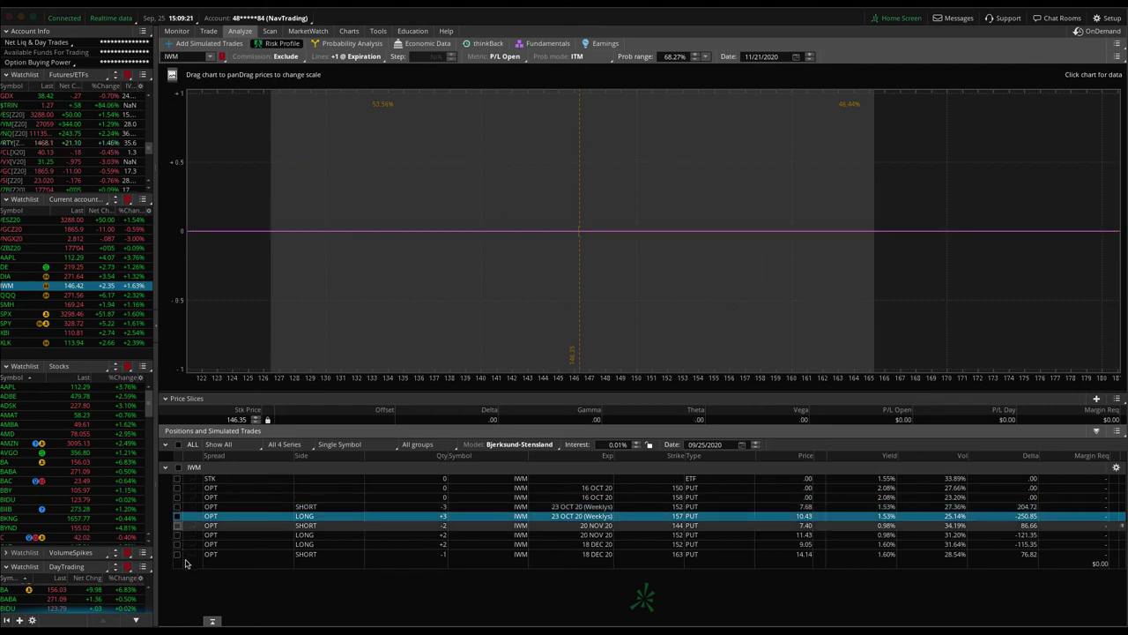
{"action": "left_click", "coordinate": [178, 543]}
{"action": "left_click", "coordinate": [178, 553]}
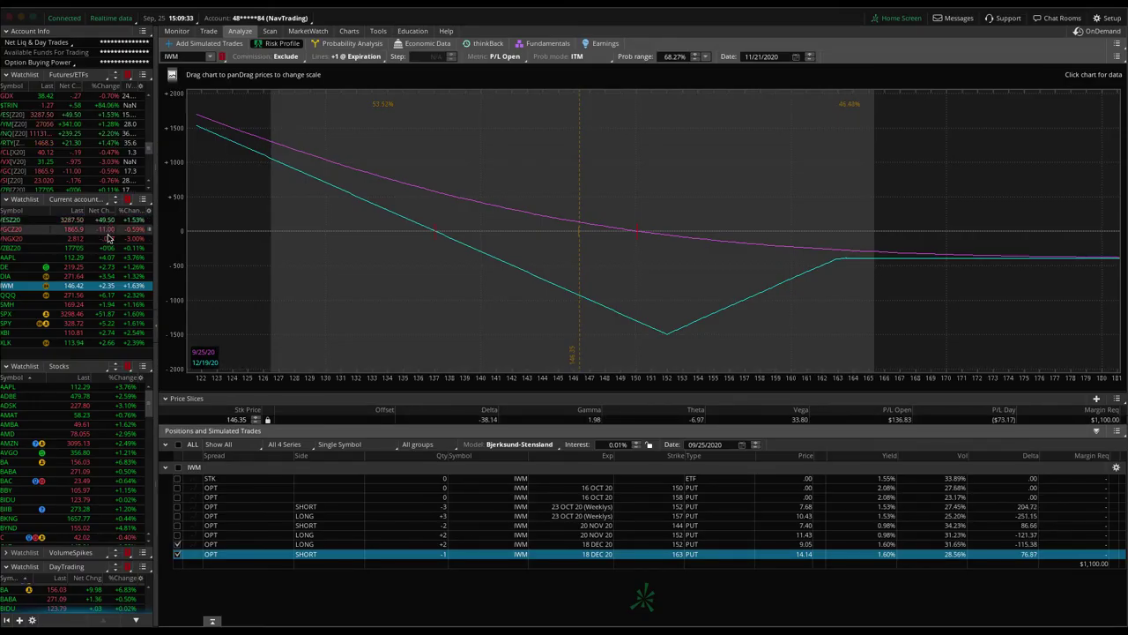
Load /NGX20 and rescale the price axis to span about 1.2 to 3.7, glancing at its trade page
{"action": "left_click", "coordinate": [109, 240]}
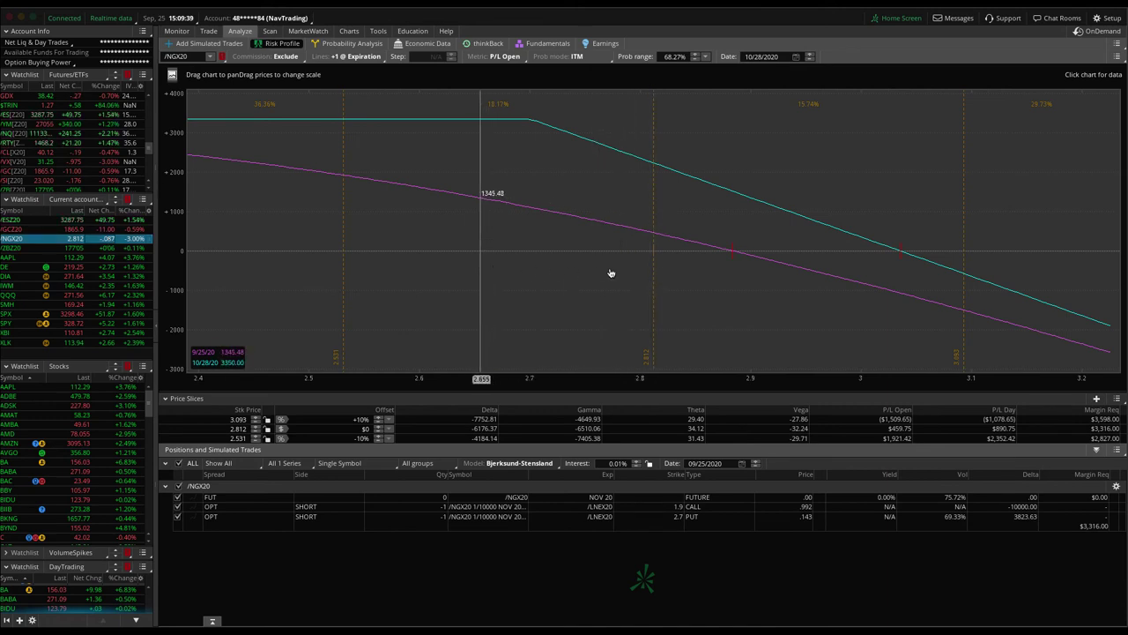
{"action": "left_click_drag", "start_coordinate": [648, 379], "coordinate": [340, 379]}
{"action": "left_click_drag", "start_coordinate": [308, 316], "coordinate": [796, 317]}
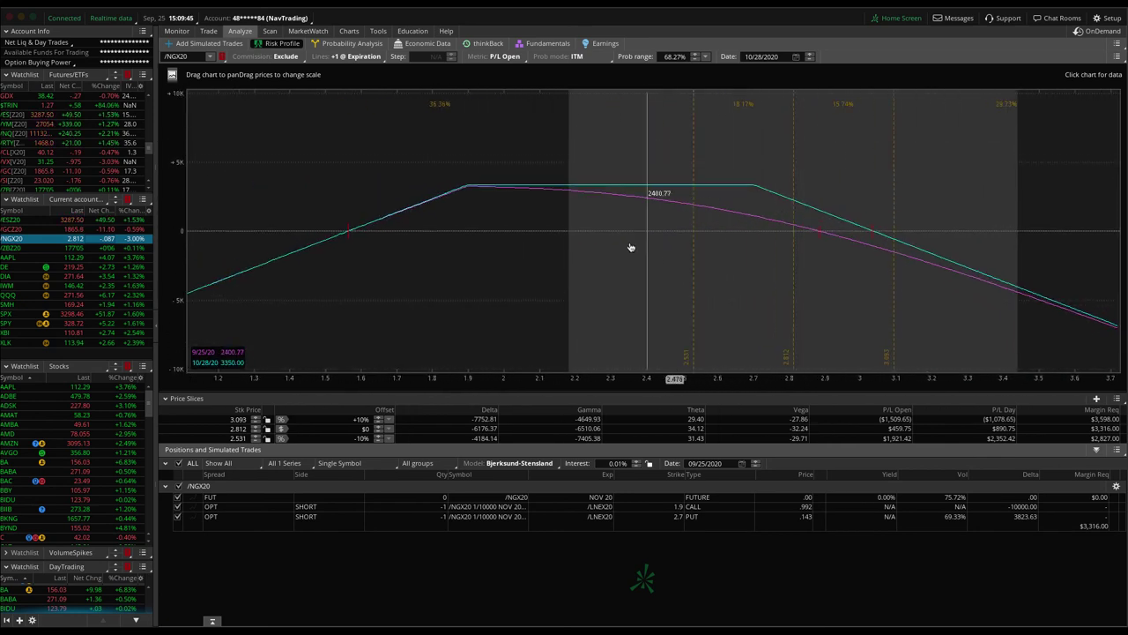
{"action": "left_click", "coordinate": [208, 30]}
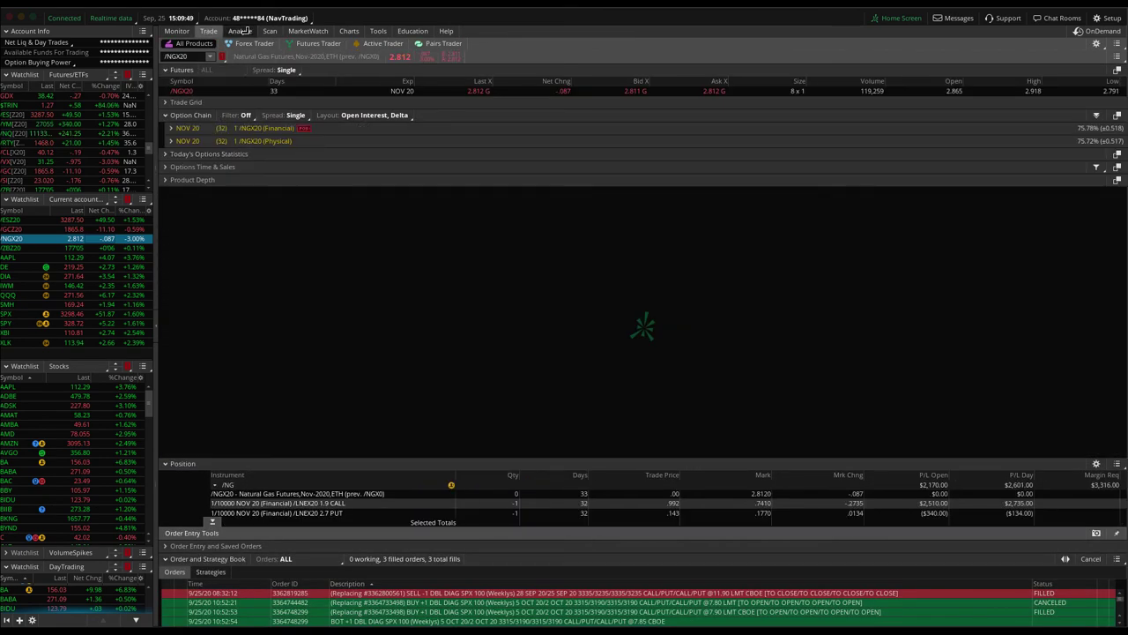
{"action": "left_click", "coordinate": [240, 31]}
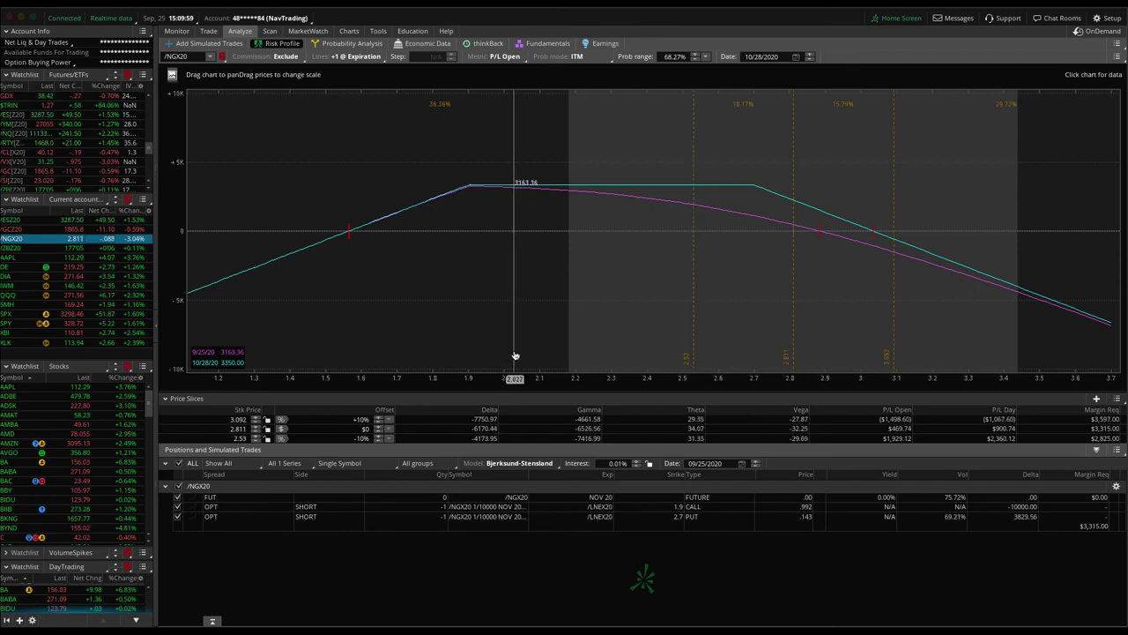
Check the /ZBZ20 bond graph and trade page, then load DE's 210/220 call spread
{"action": "left_click", "coordinate": [131, 250]}
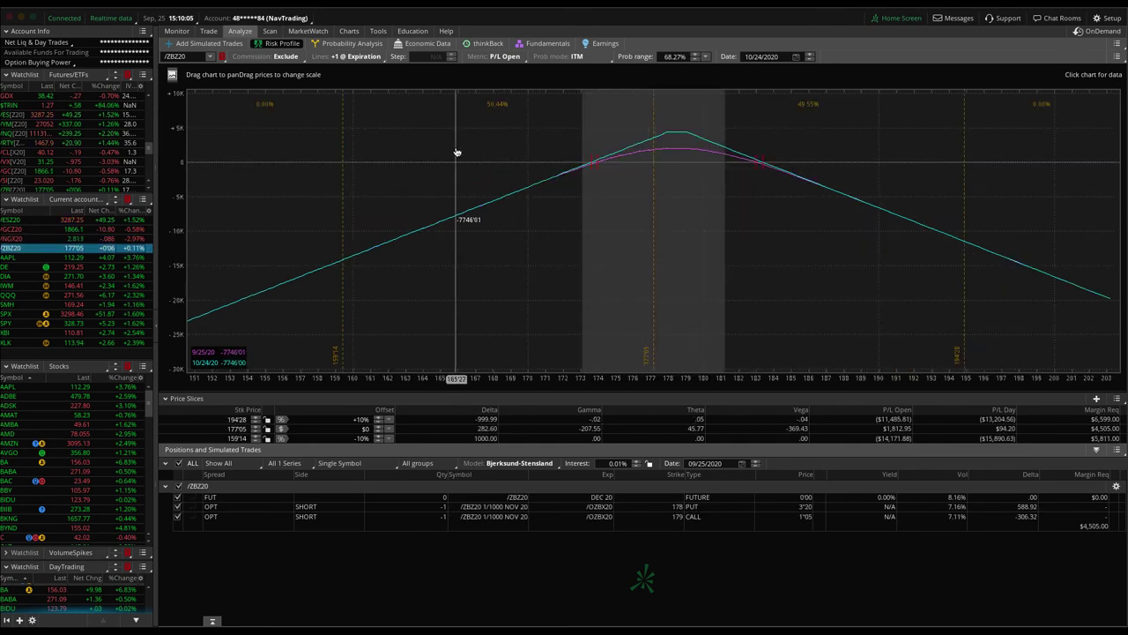
{"action": "left_click", "coordinate": [209, 31]}
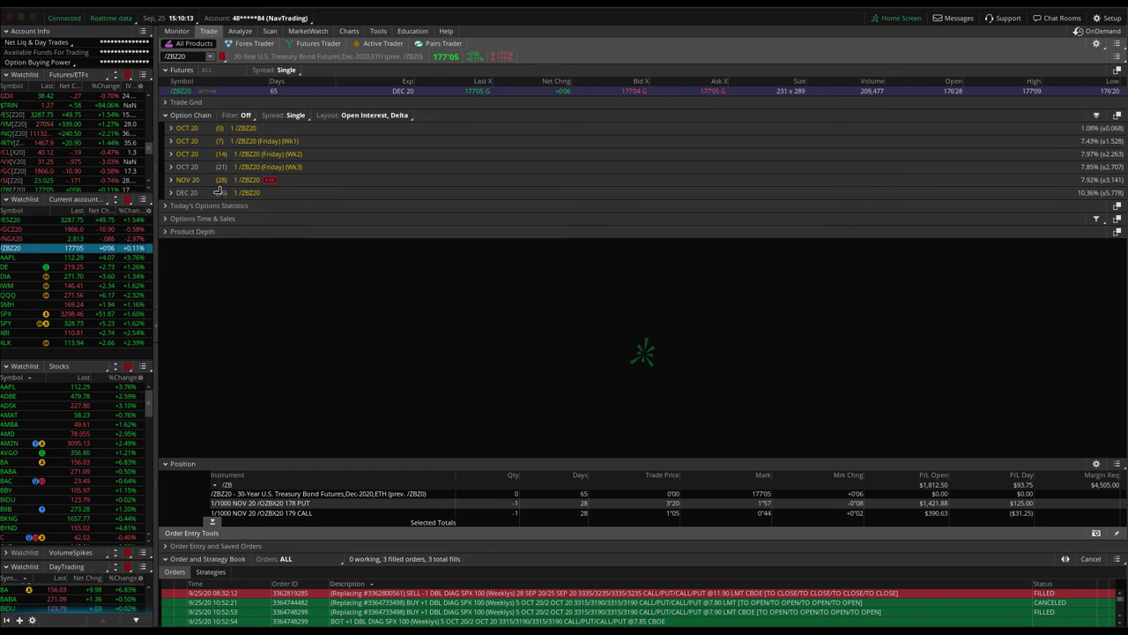
{"action": "left_click", "coordinate": [240, 31]}
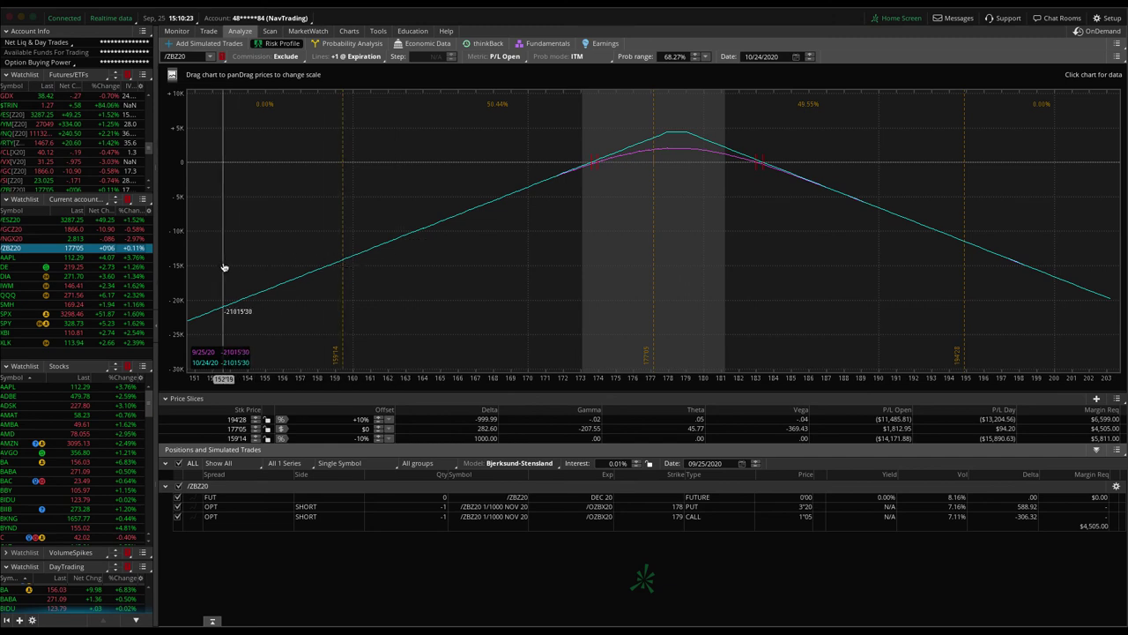
{"action": "left_click", "coordinate": [137, 269]}
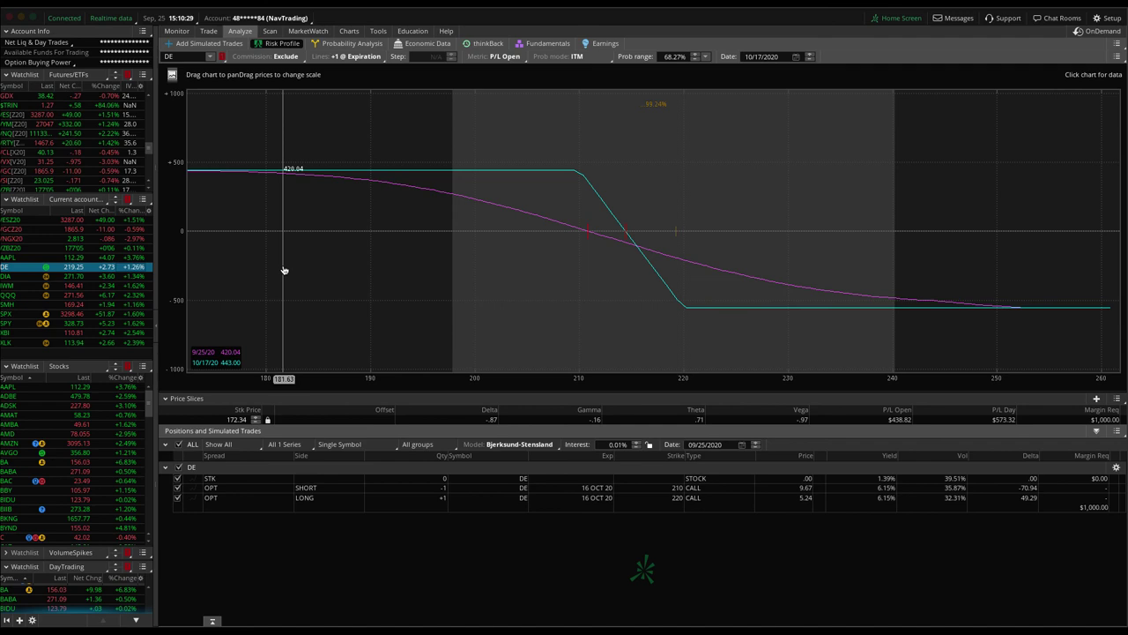
Select SMH and view its option chain with the short 165 put and 180 call
{"action": "left_click", "coordinate": [138, 305]}
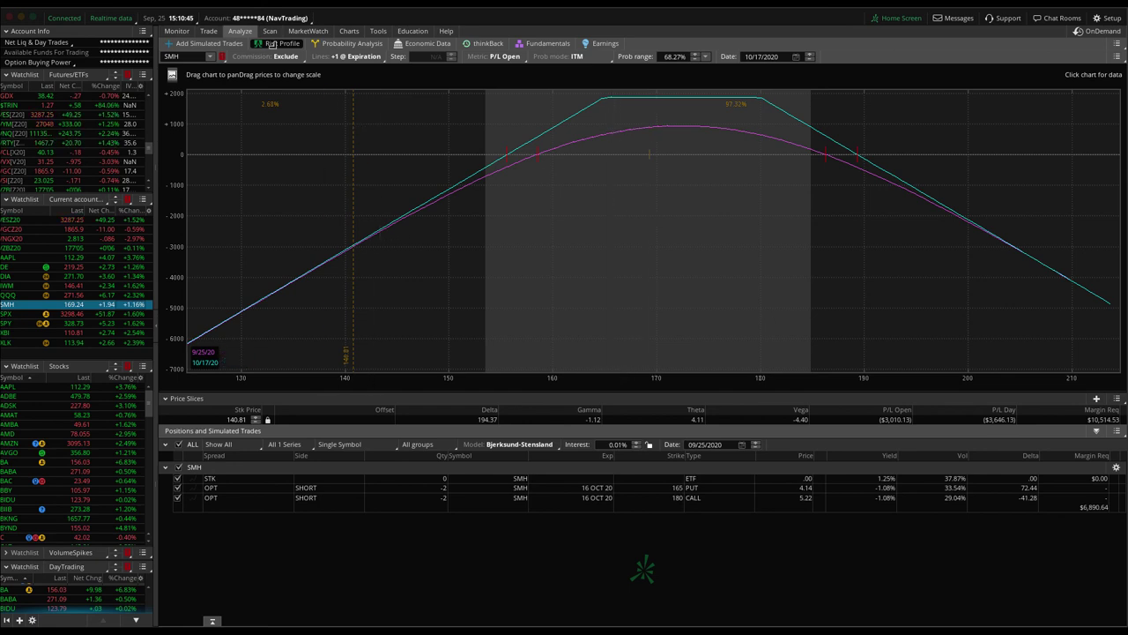
{"action": "left_click", "coordinate": [210, 32]}
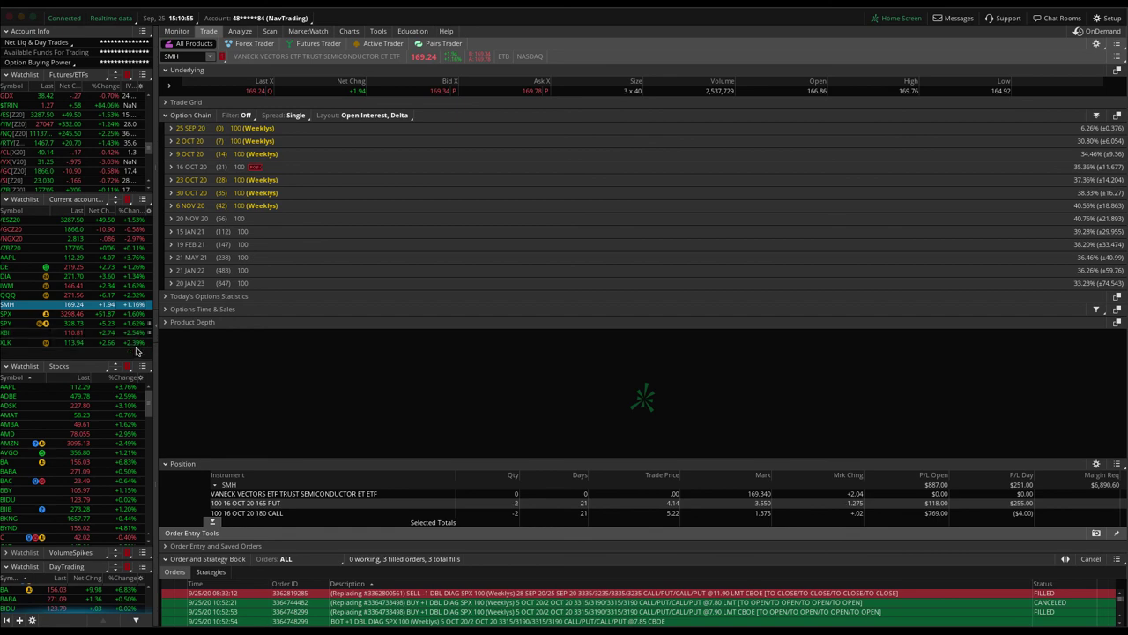
Graph XBI's short 105 call and put only, excluding the long 102 call
{"action": "left_click", "coordinate": [128, 333]}
{"action": "left_click", "coordinate": [240, 31]}
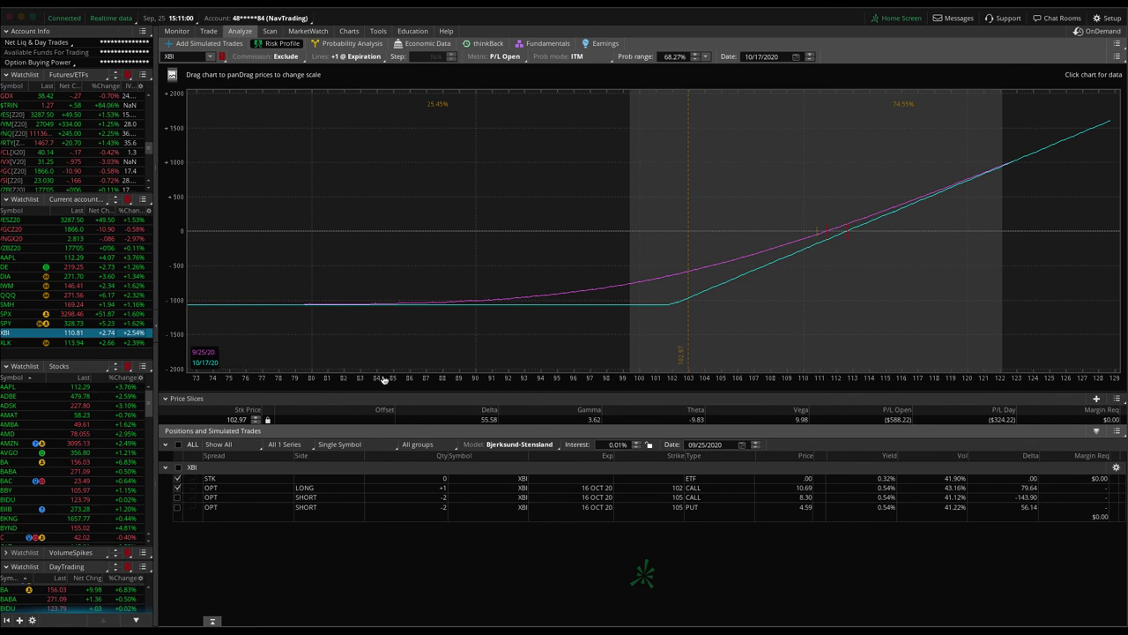
{"action": "left_click", "coordinate": [178, 487]}
{"action": "left_click", "coordinate": [177, 497]}
{"action": "left_click", "coordinate": [177, 506]}
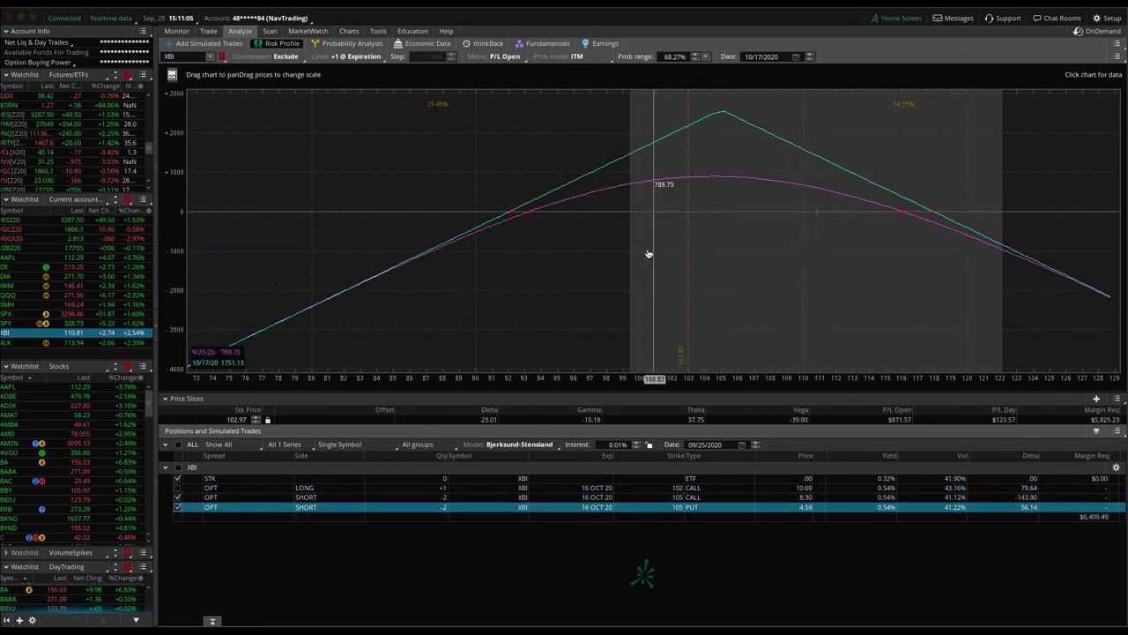
Check XBI's trade page, then load XLK's December 120/130 put risk profile
{"action": "left_click", "coordinate": [209, 31]}
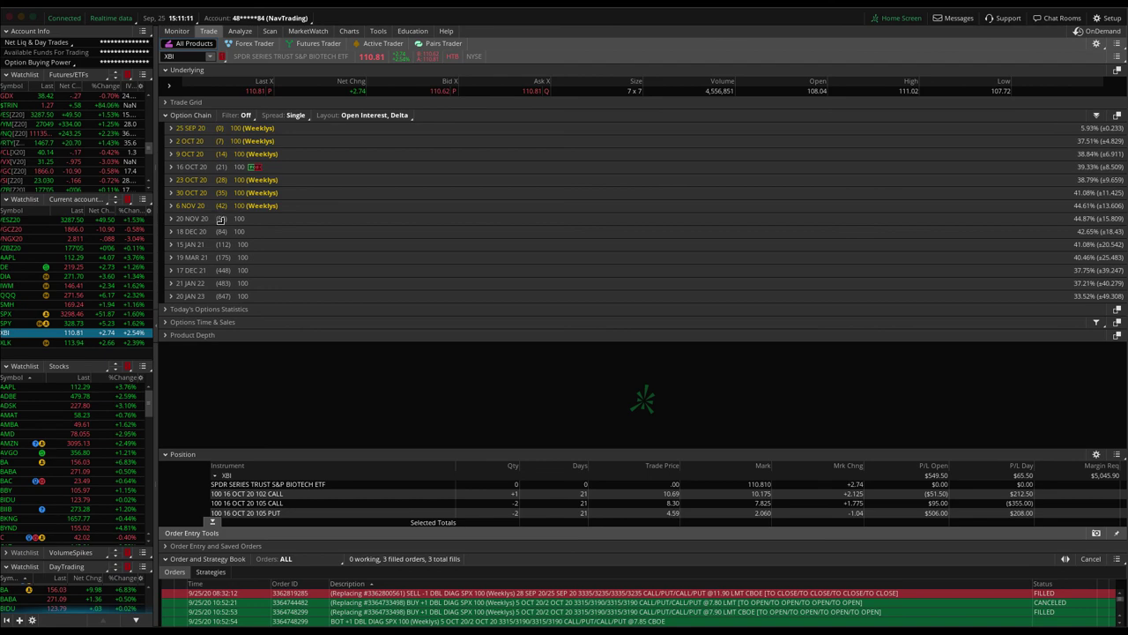
{"action": "left_click", "coordinate": [241, 31]}
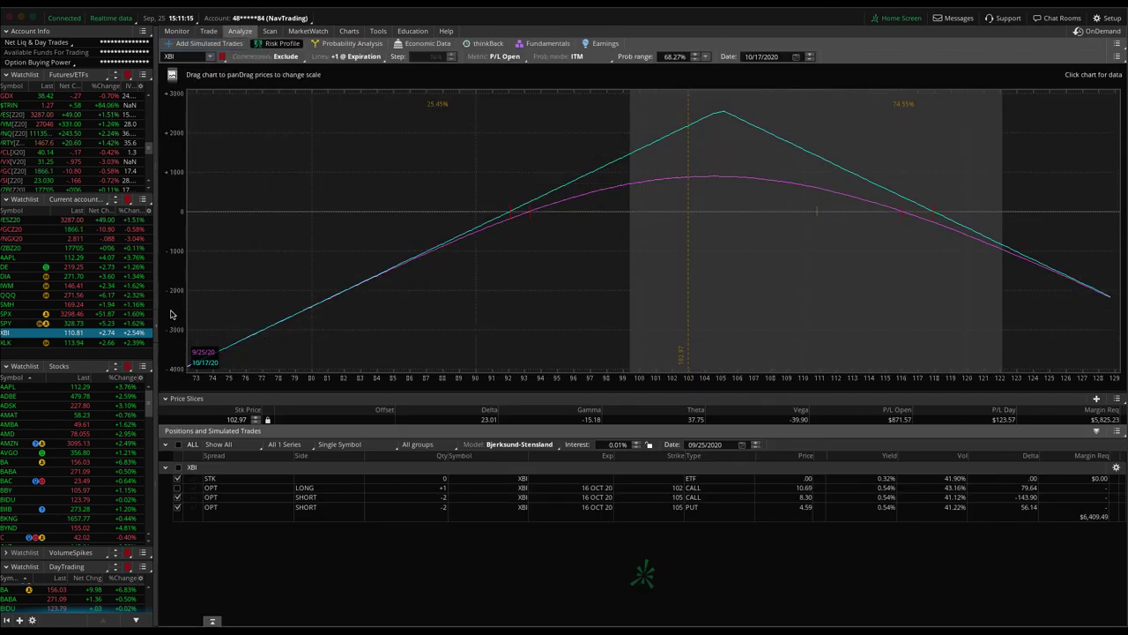
{"action": "left_click", "coordinate": [135, 342]}
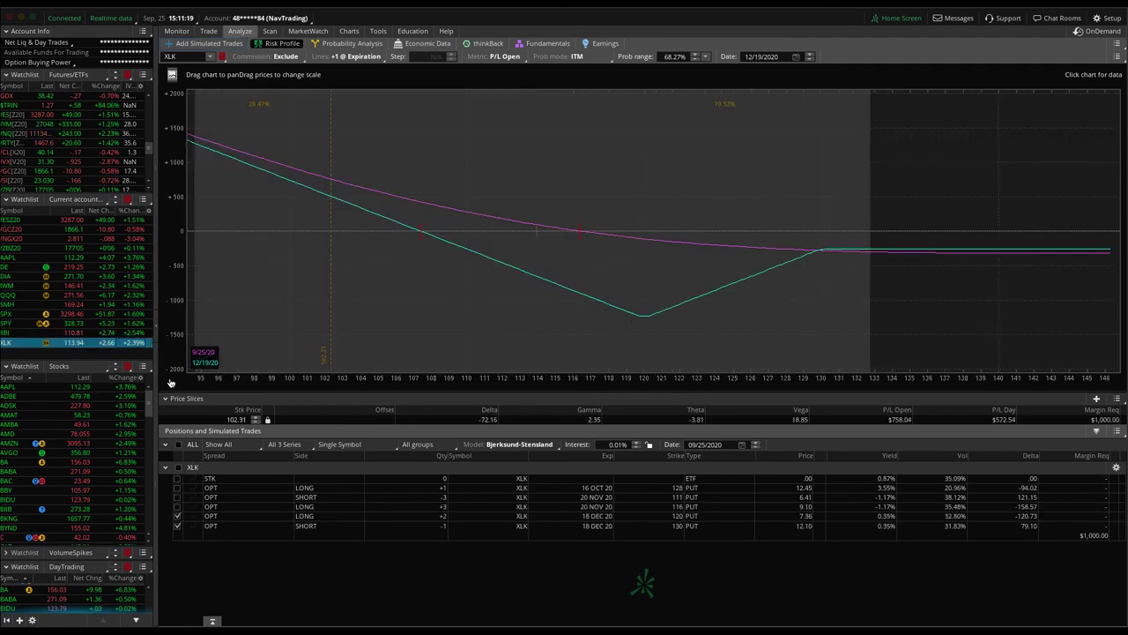
Uncheck XLK's December and November puts so only the October long 128 put is graphed
{"action": "left_click", "coordinate": [177, 526]}
{"action": "left_click", "coordinate": [178, 516]}
{"action": "left_click", "coordinate": [177, 507]}
{"action": "left_click", "coordinate": [177, 497]}
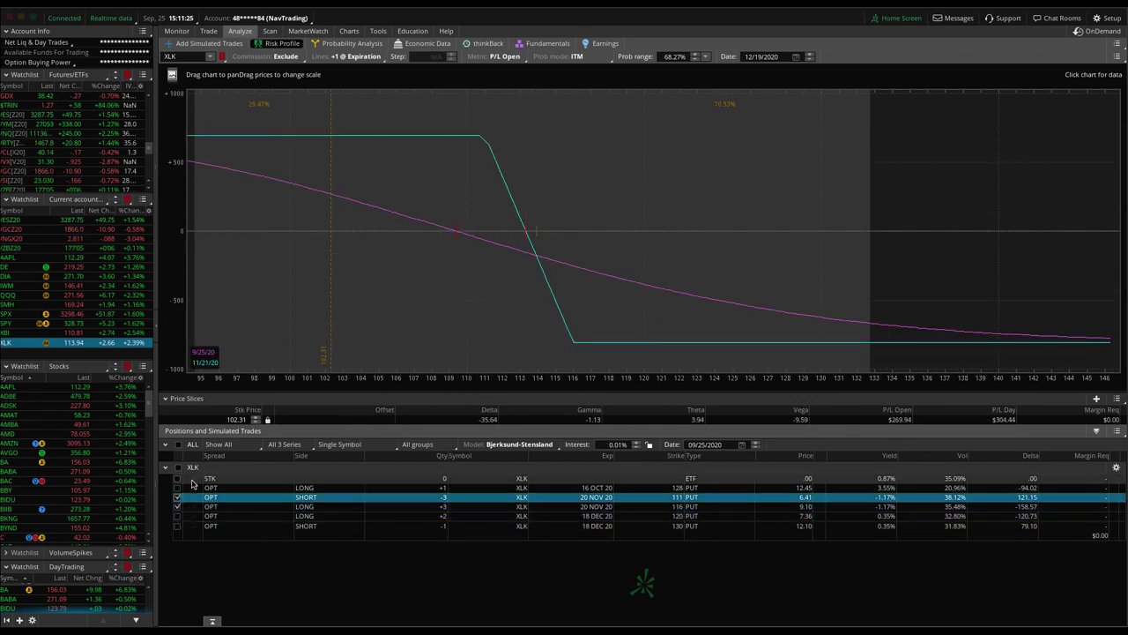
{"action": "left_click", "coordinate": [177, 507]}
{"action": "left_click", "coordinate": [177, 497]}
{"action": "left_click", "coordinate": [177, 488]}
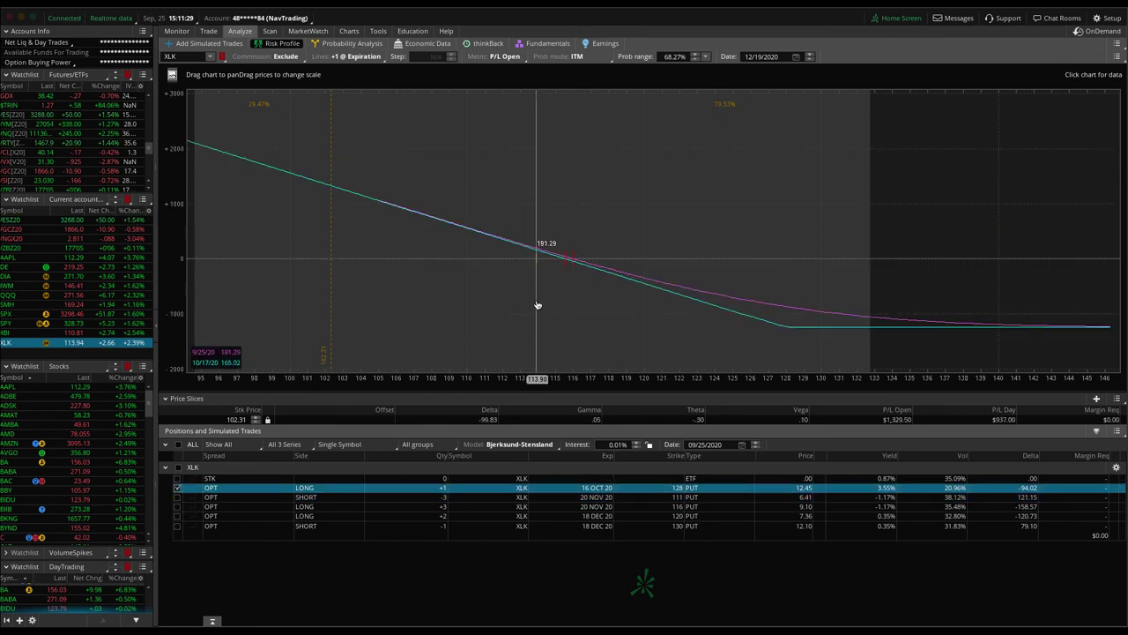